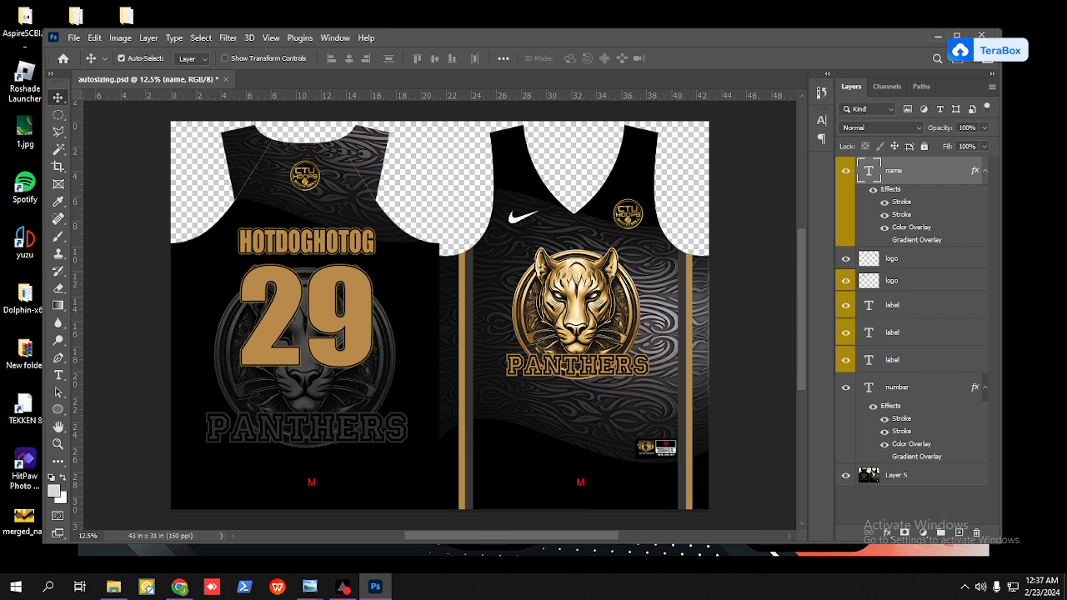
Step: Paste the Golden View logo image into the jersey document and commit its placement
key(alt+Tab)
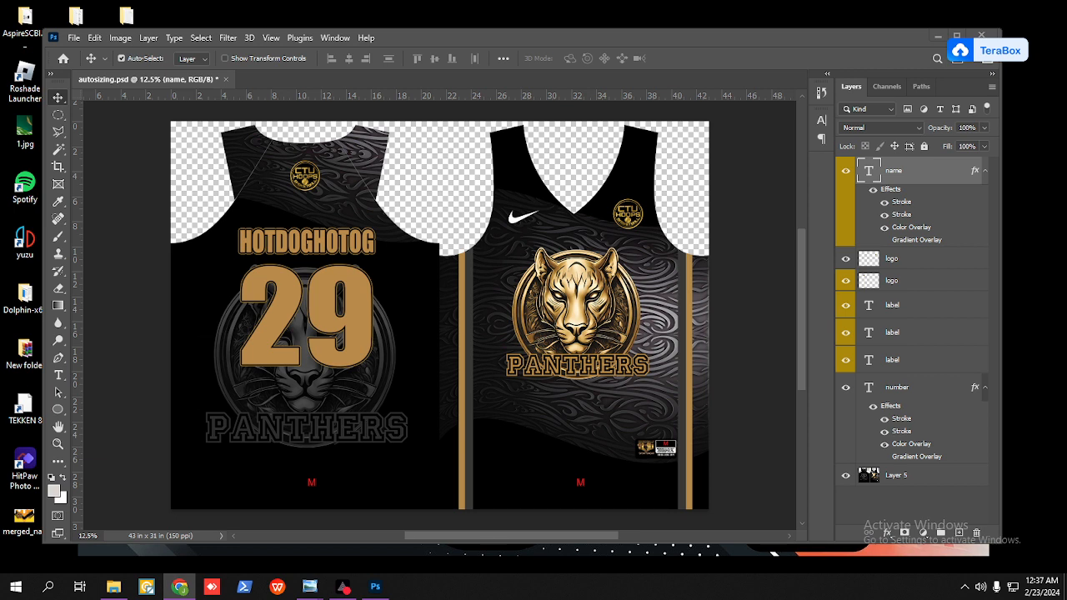
key(alt+Tab)
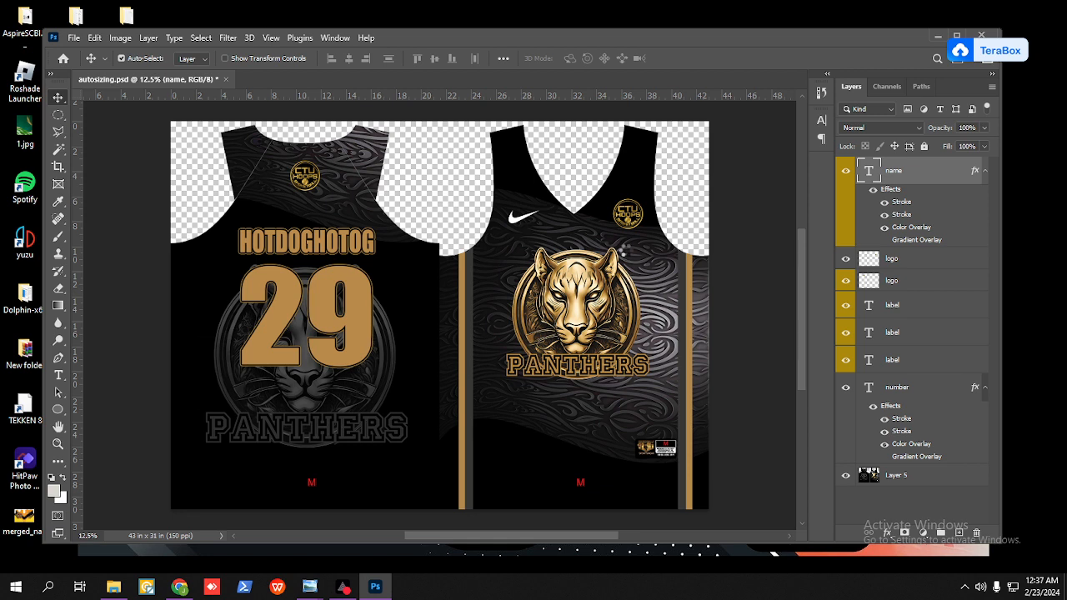
key(ctrl+v)
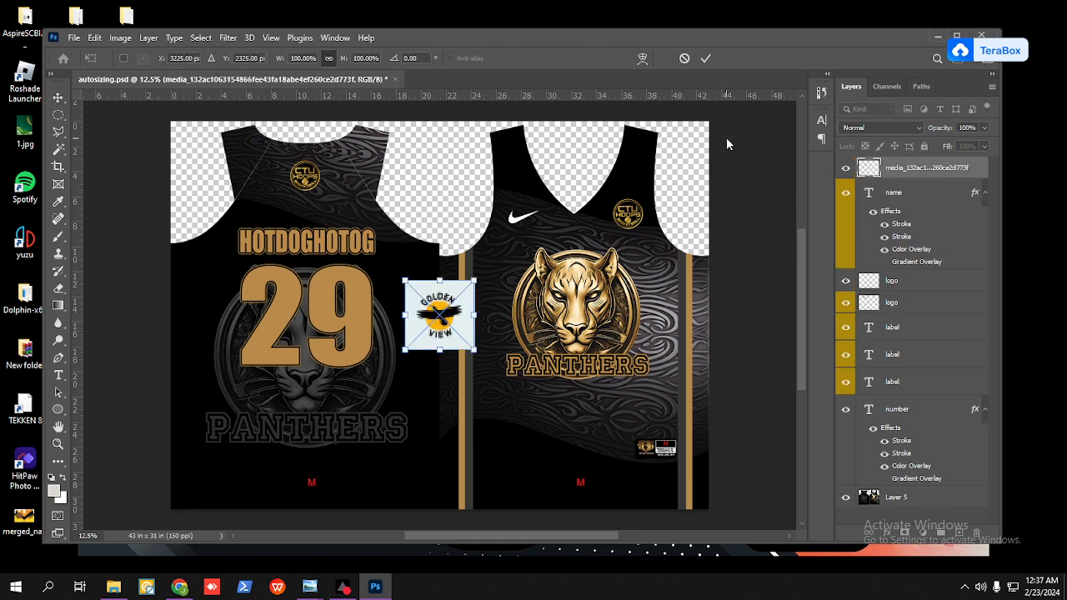
click(705, 59)
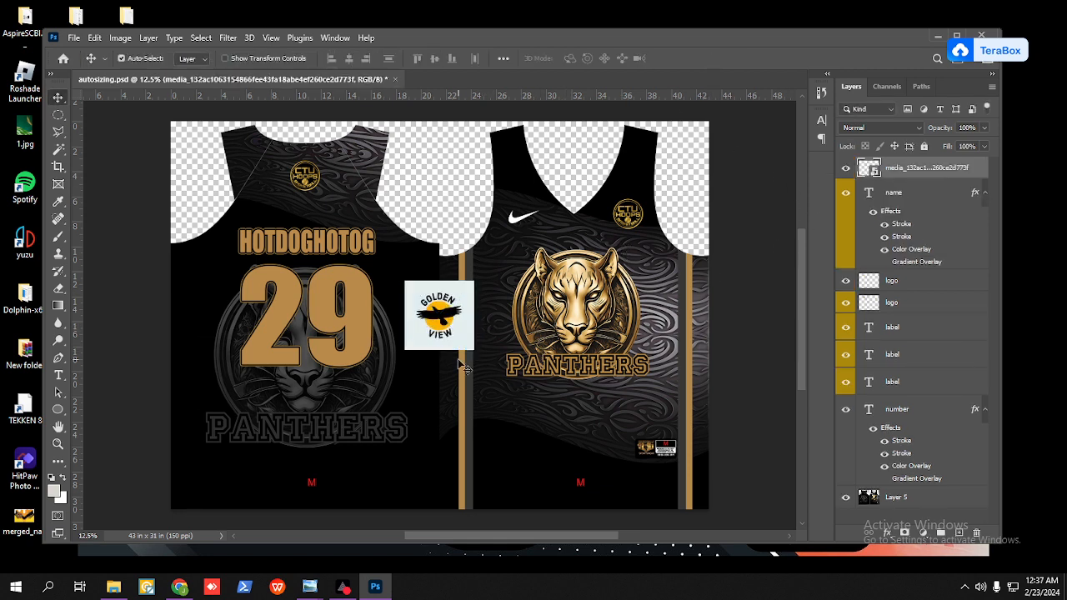
Step: Try to delete the pasted Golden View logo's pale background with the Magic Wand, and discard the logo's layer
scroll(425, 330, up, 5)
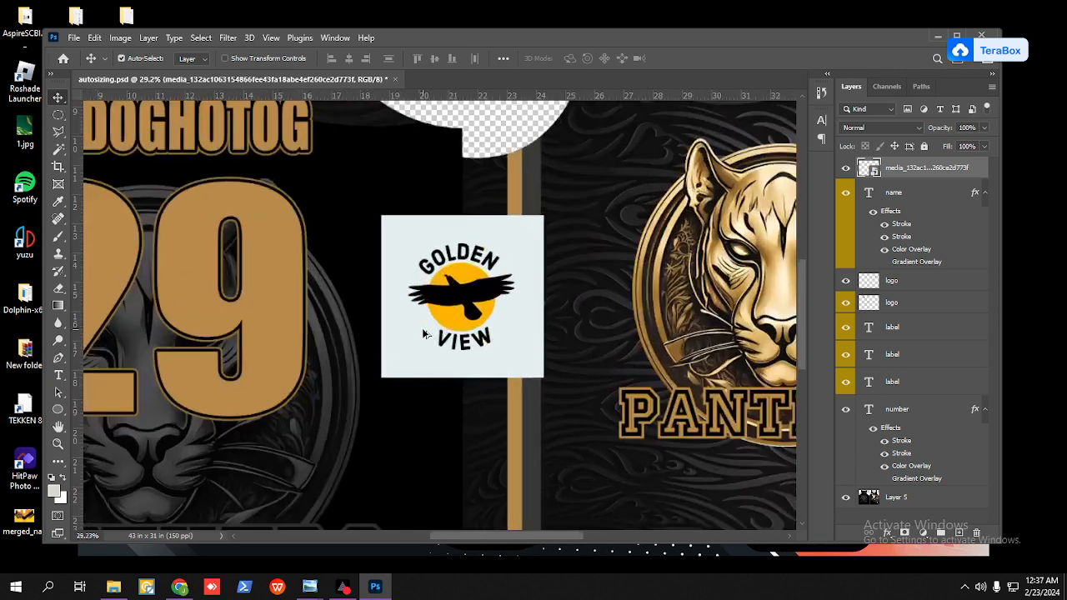
key(w)
click(514, 246)
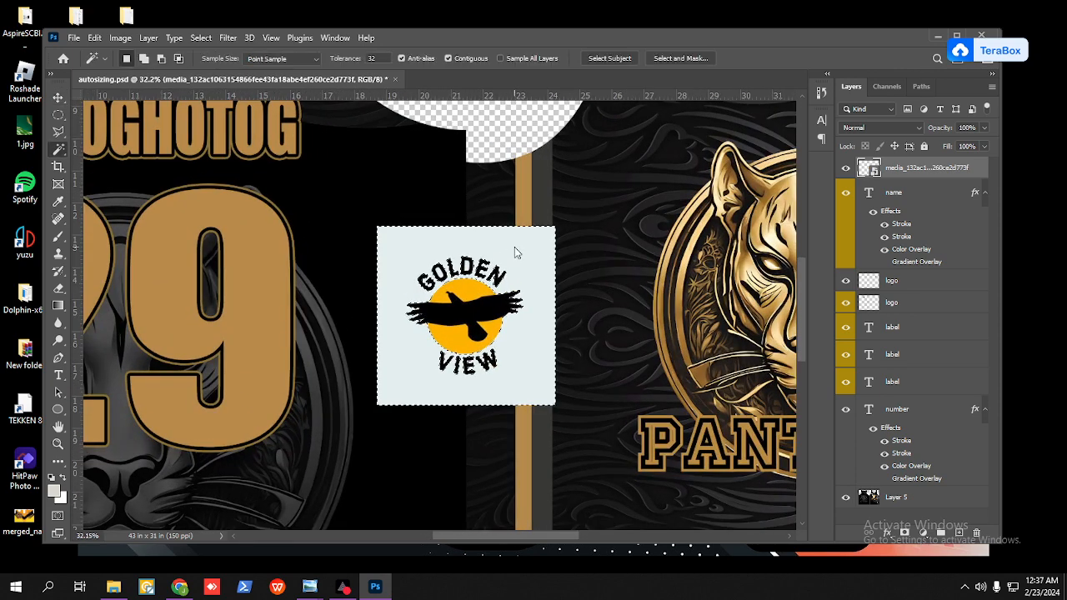
right_click(511, 247)
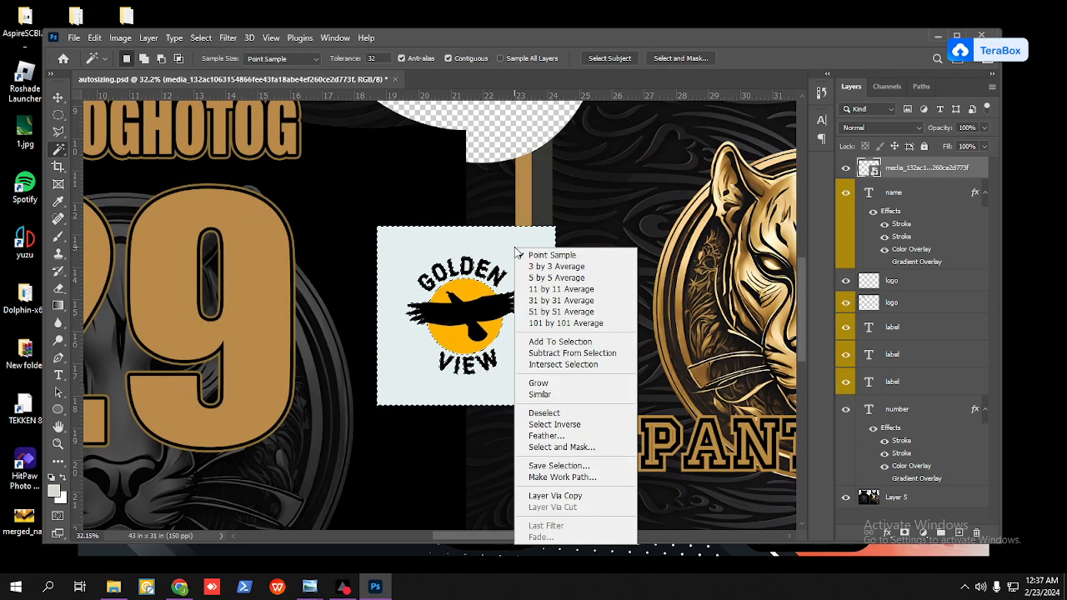
click(542, 395)
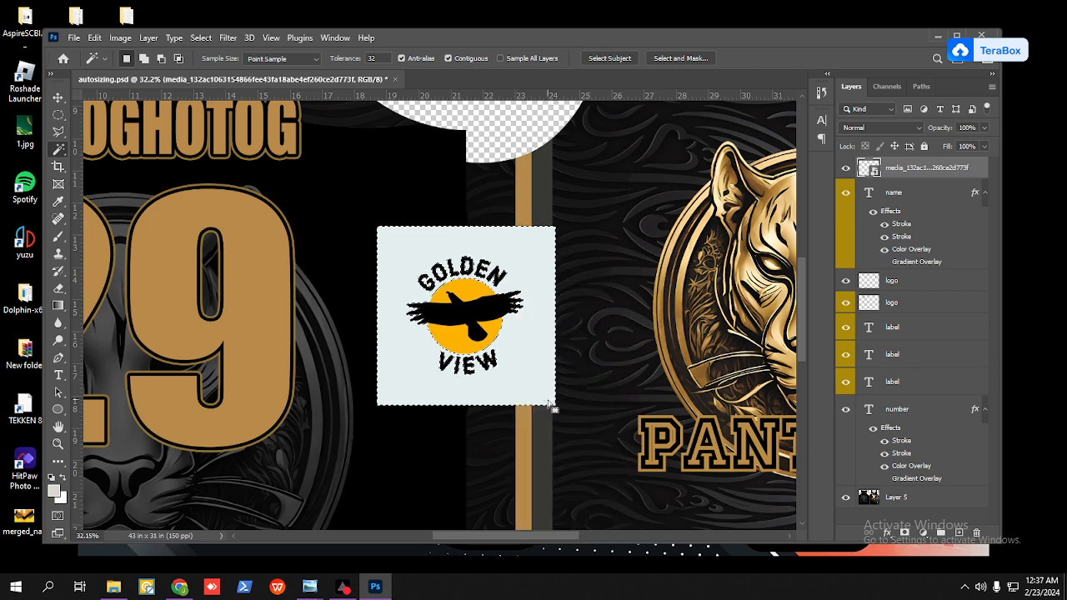
click(544, 229)
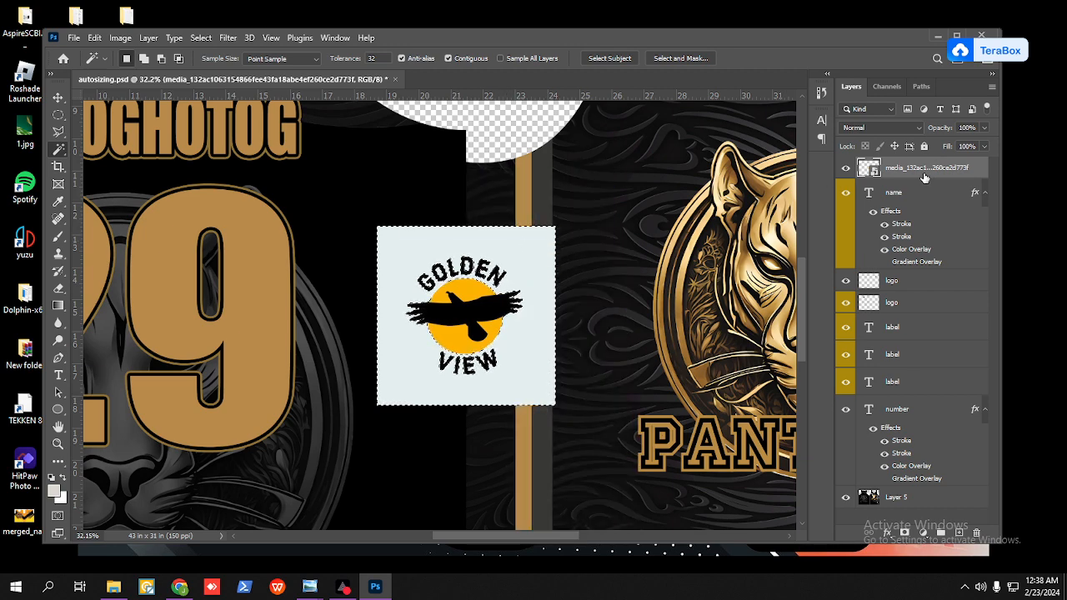
key(Delete)
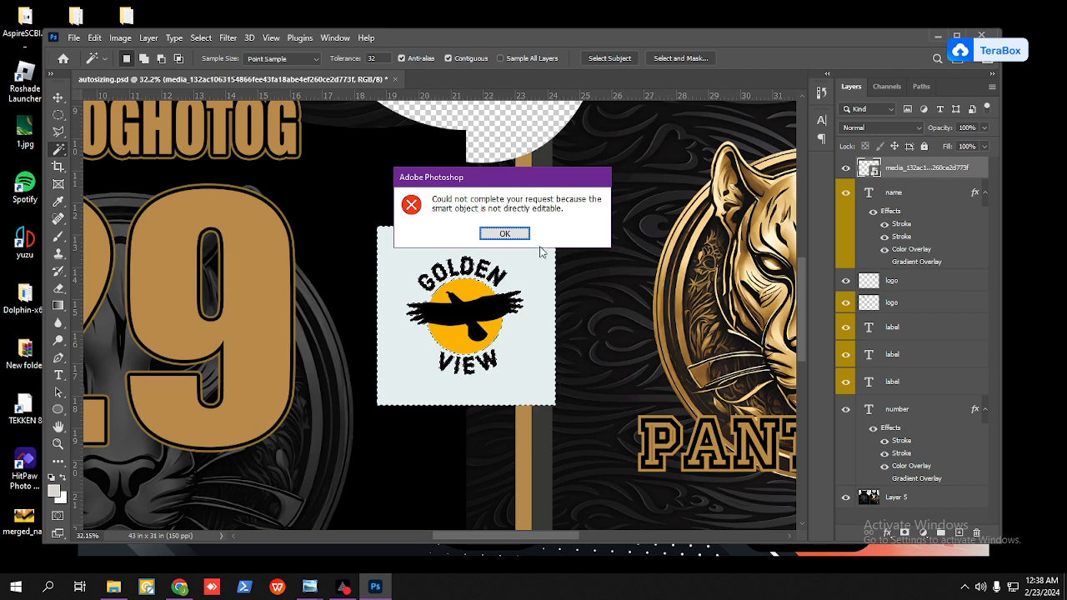
key(Return)
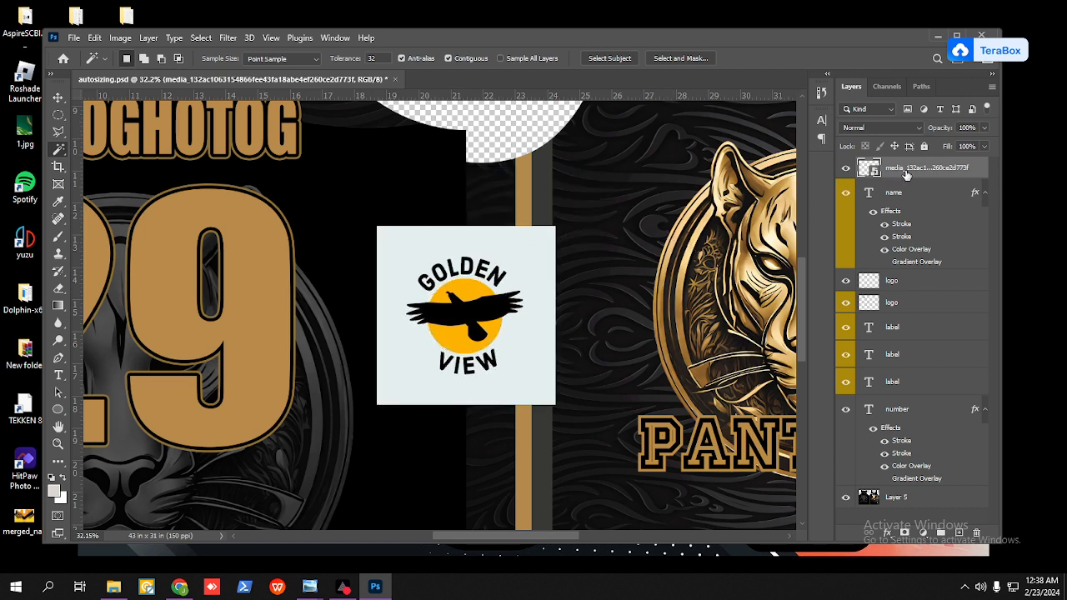
drag(907, 174, 977, 533)
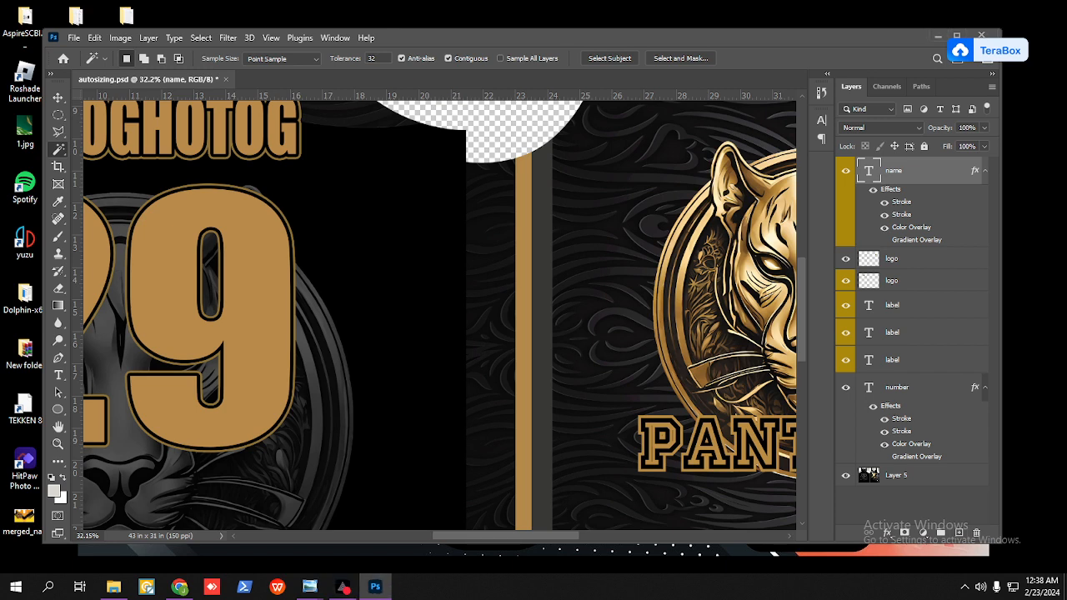
click(147, 587)
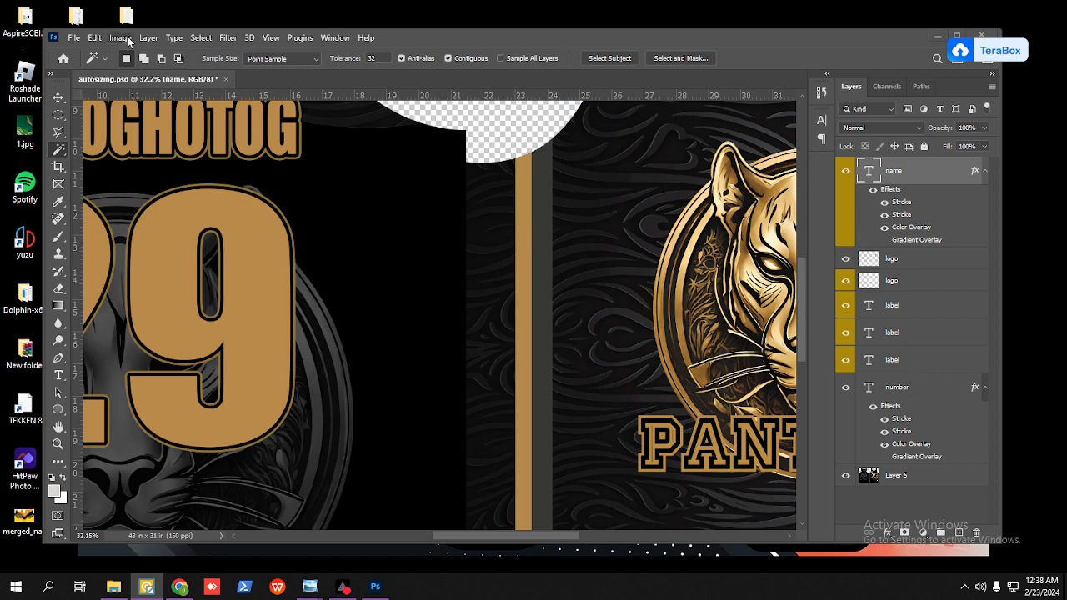
click(74, 38)
click(73, 67)
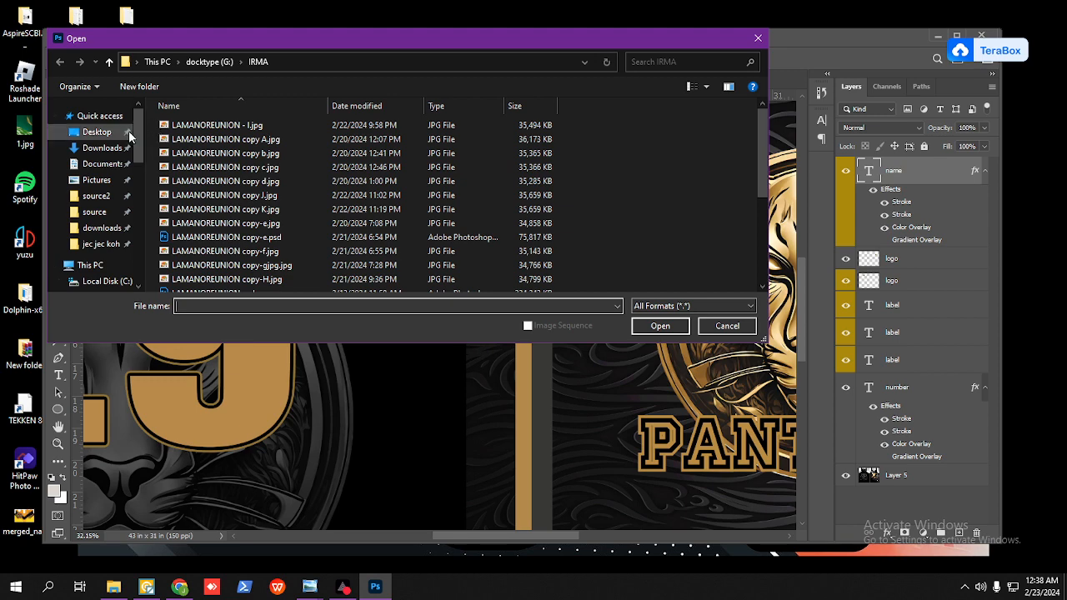
click(101, 148)
click(185, 146)
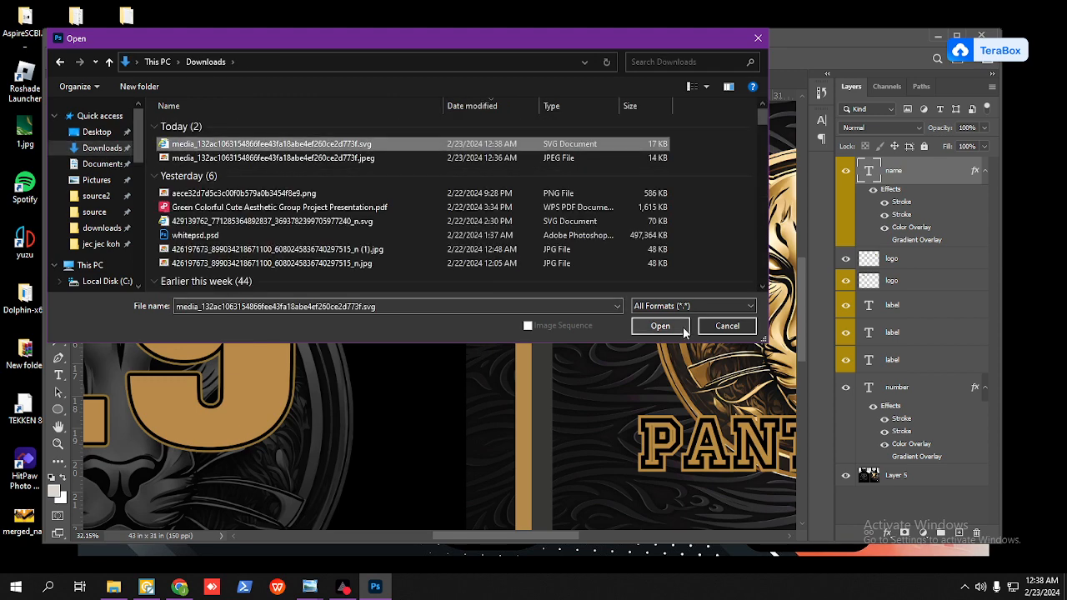
click(659, 326)
click(632, 147)
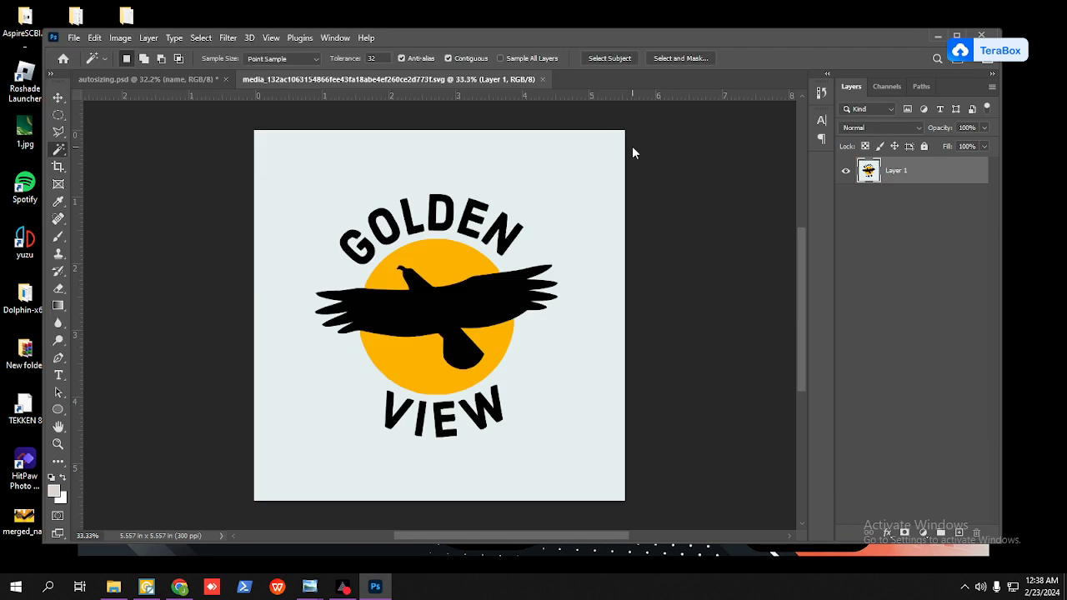
Step: Delete the logo's pale background, including inside the letters, using a Magic Wand selection extended to similar pixels, and deselect
click(598, 185)
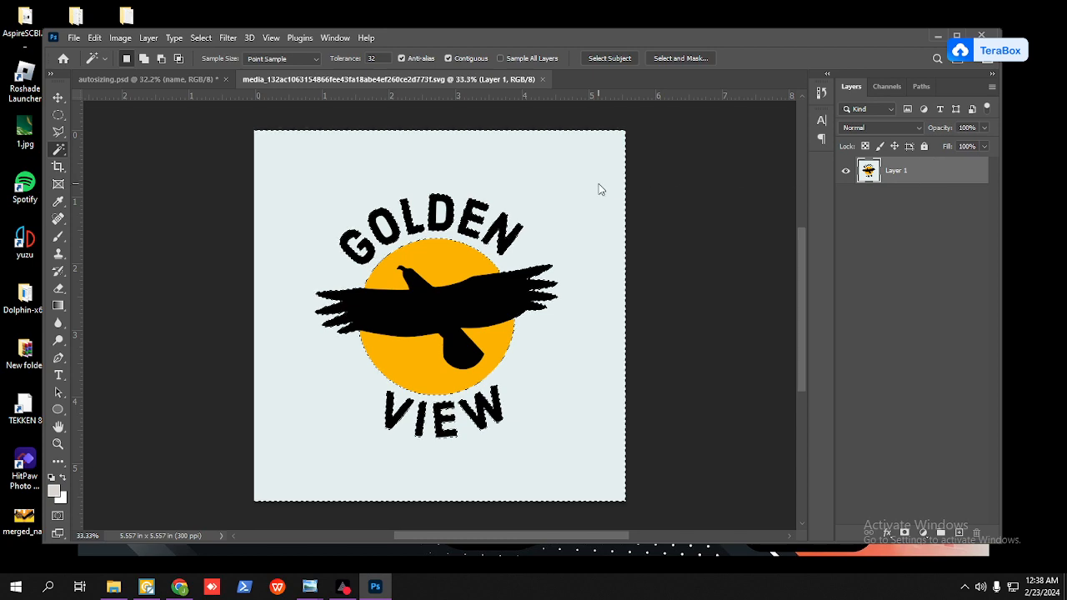
key(Delete)
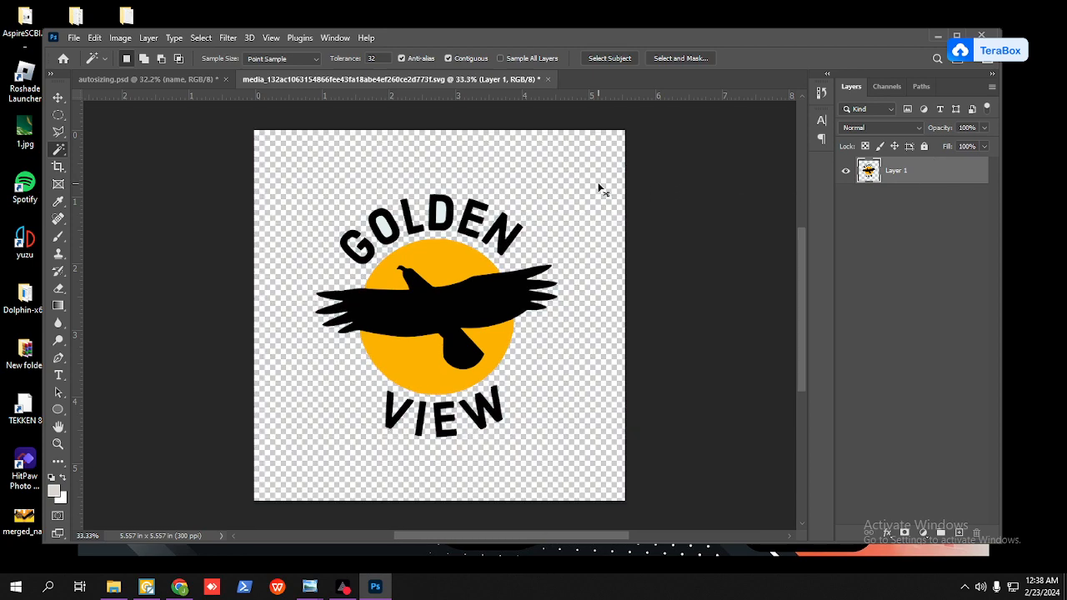
right_click(577, 196)
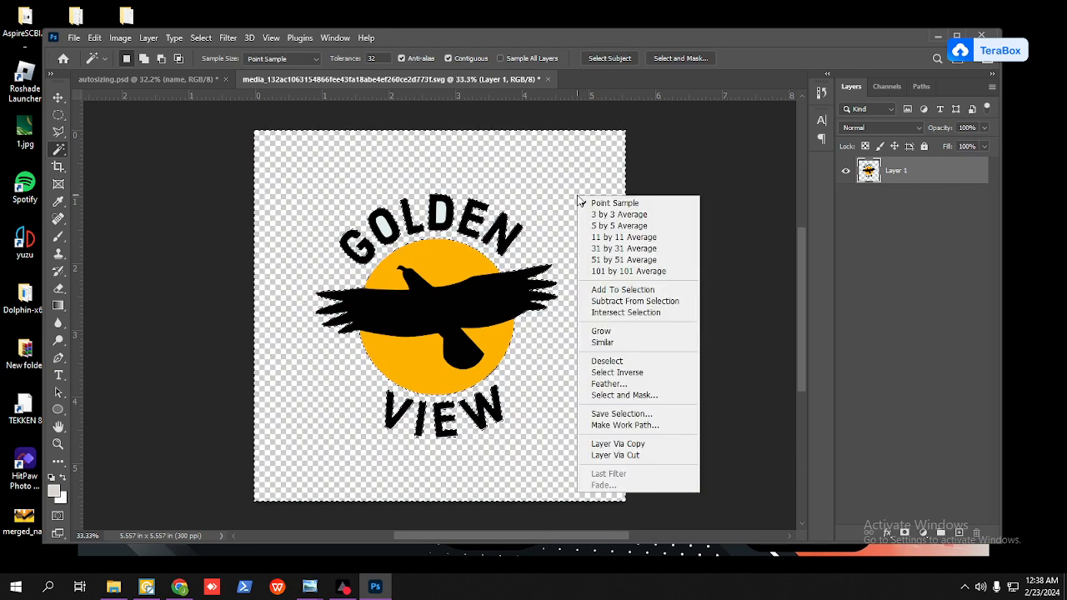
click(612, 173)
key(ctrl+z)
right_click(614, 177)
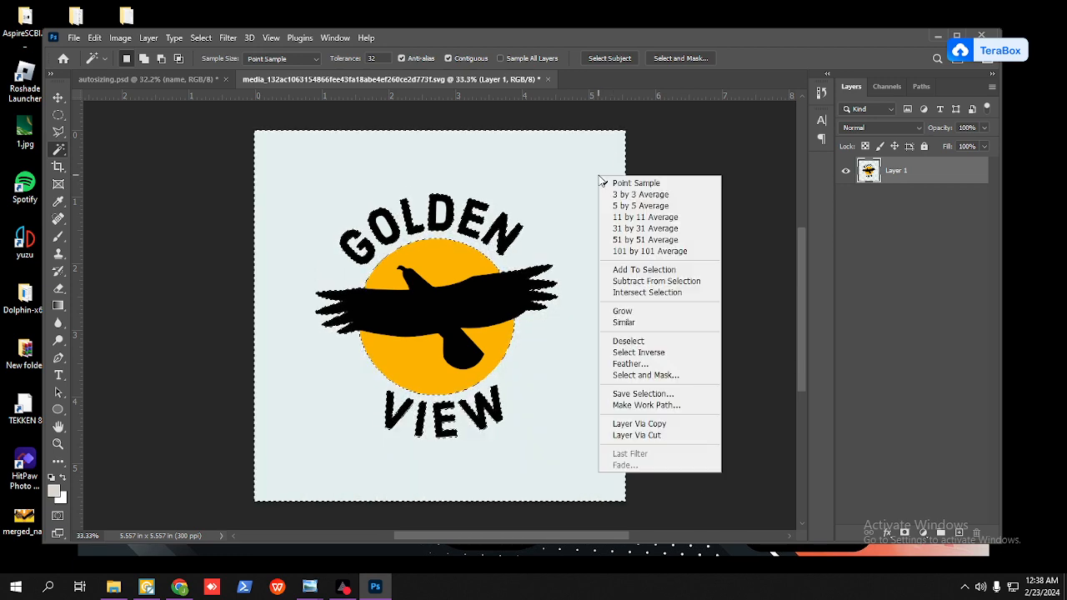
click(617, 322)
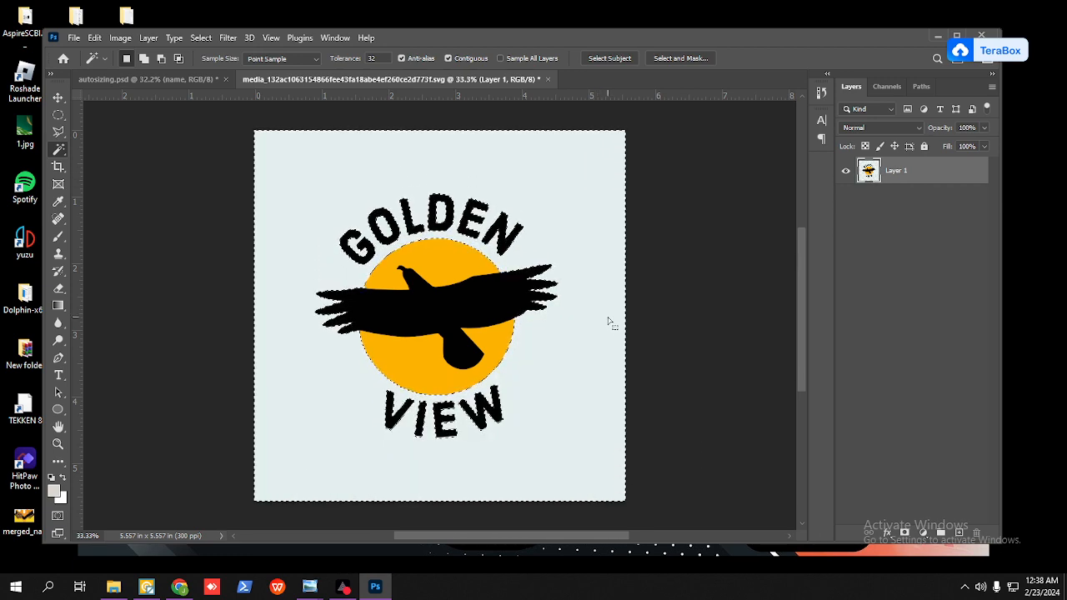
key(Delete)
key(ctrl+d)
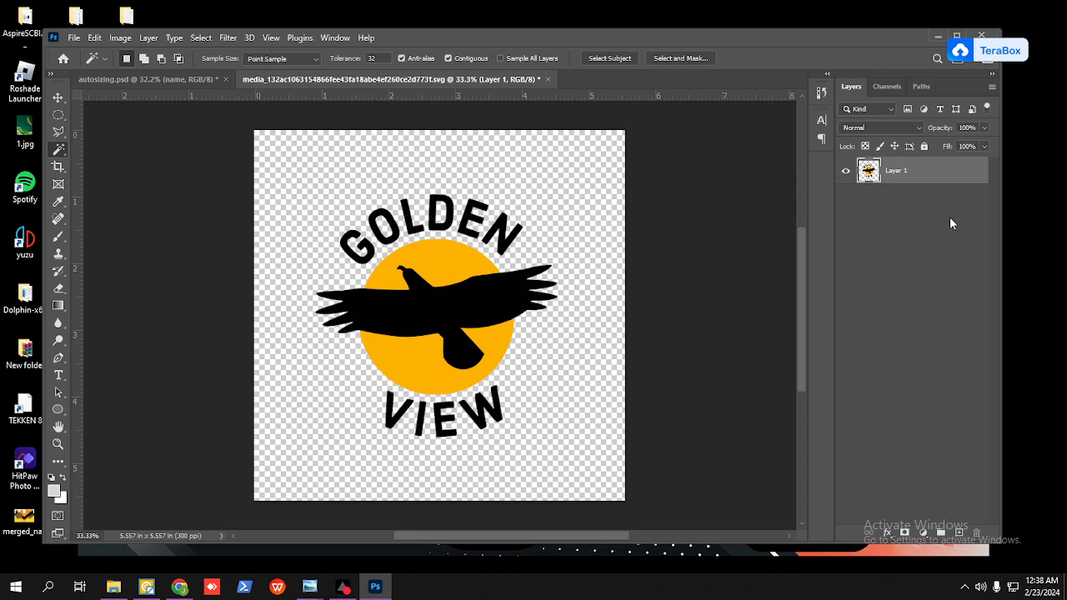
Step: Copy the background-free logo layer into autosizing.psd and position it over the panther emblem on the jersey front
drag(926, 171, 317, 257)
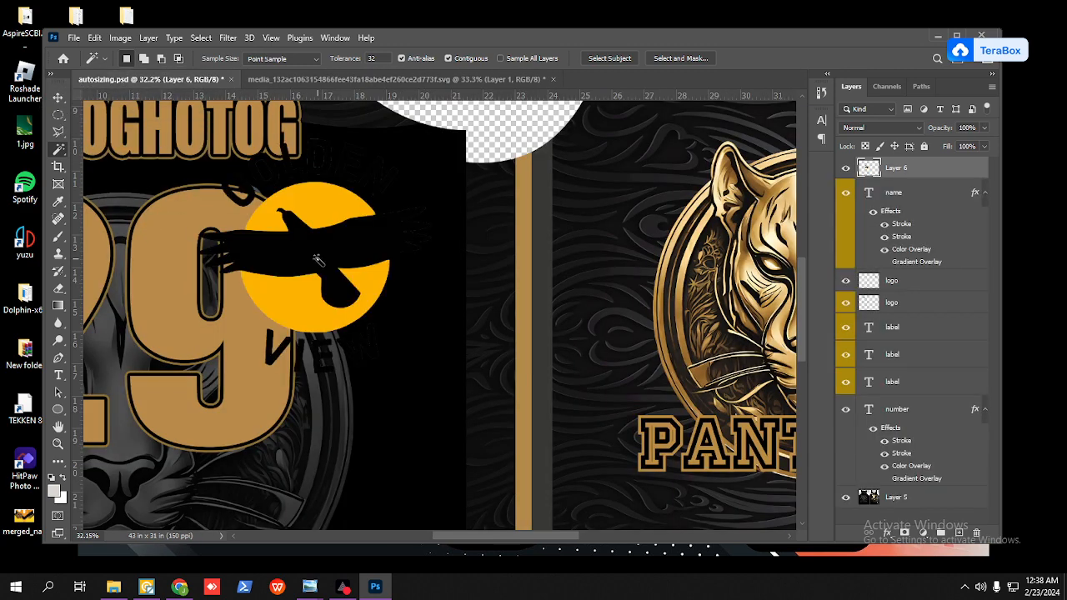
scroll(316, 259, down, 1)
scroll(317, 259, down, 1)
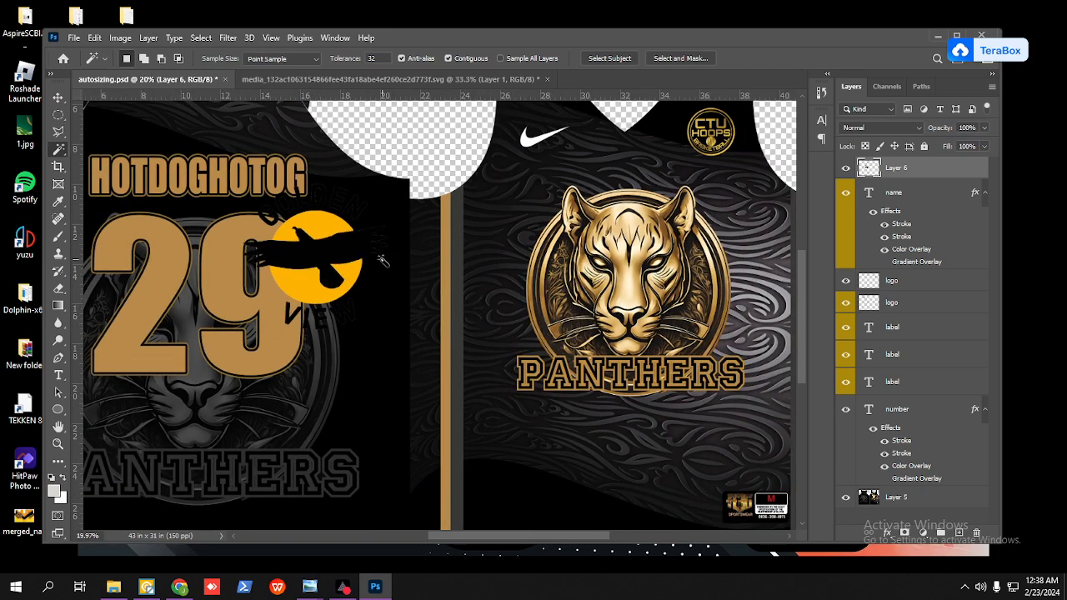
key(v)
drag(318, 259, 246, 311)
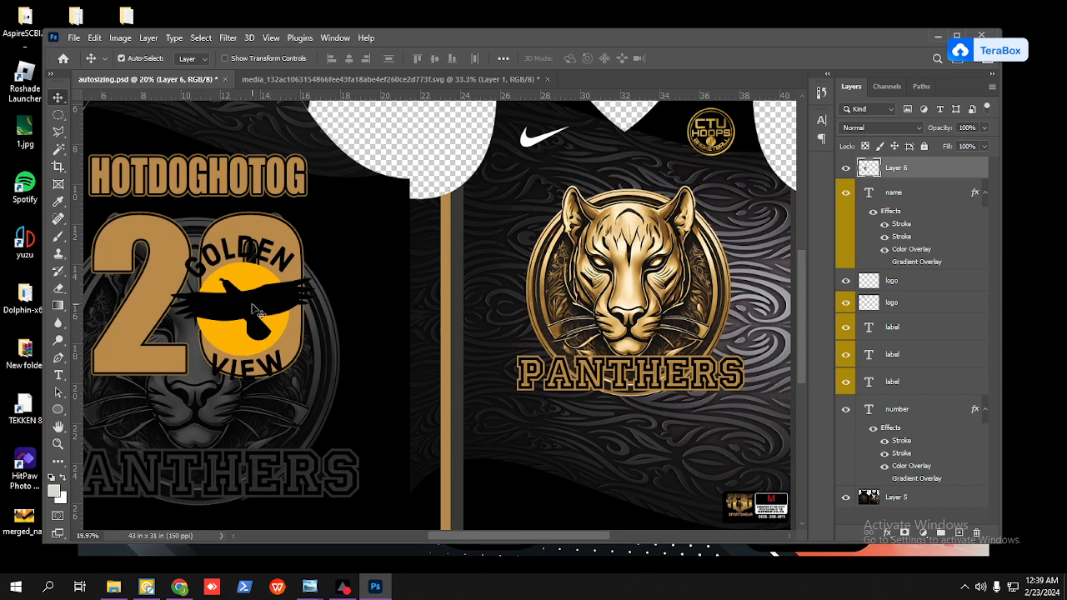
drag(259, 310, 664, 280)
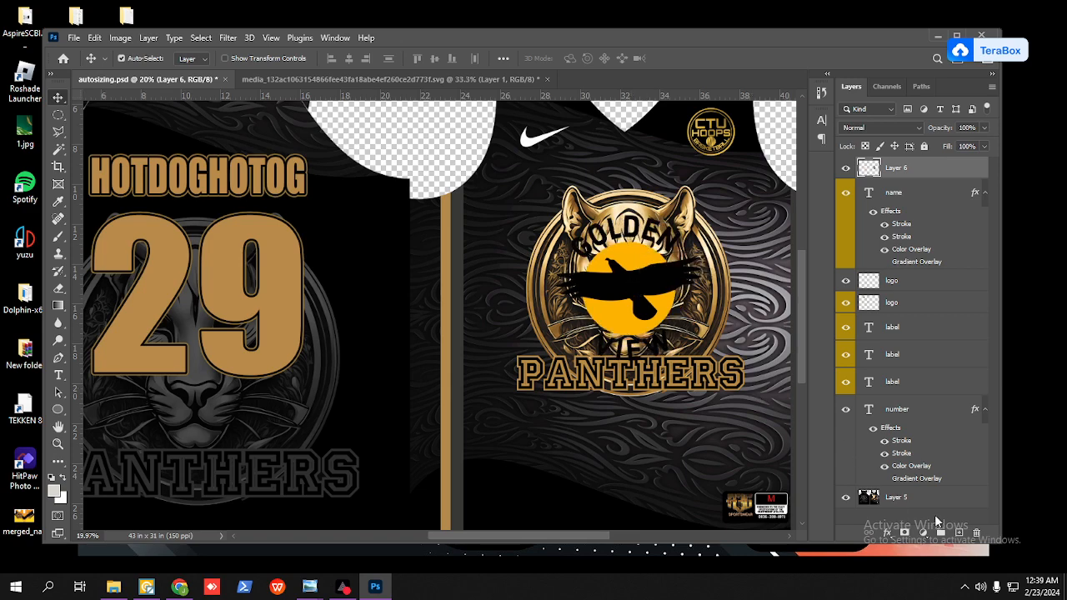
Step: Draw a square about 10.2 in wide with the Rectangle tool, centred on the Golden View logo
right_click(60, 414)
click(90, 411)
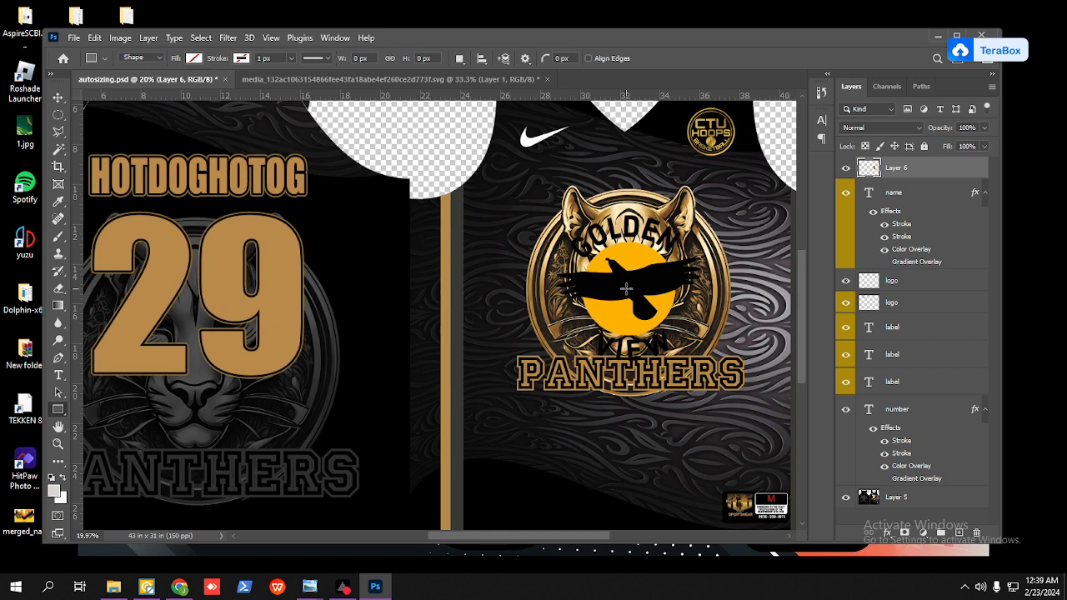
drag(632, 284, 731, 416)
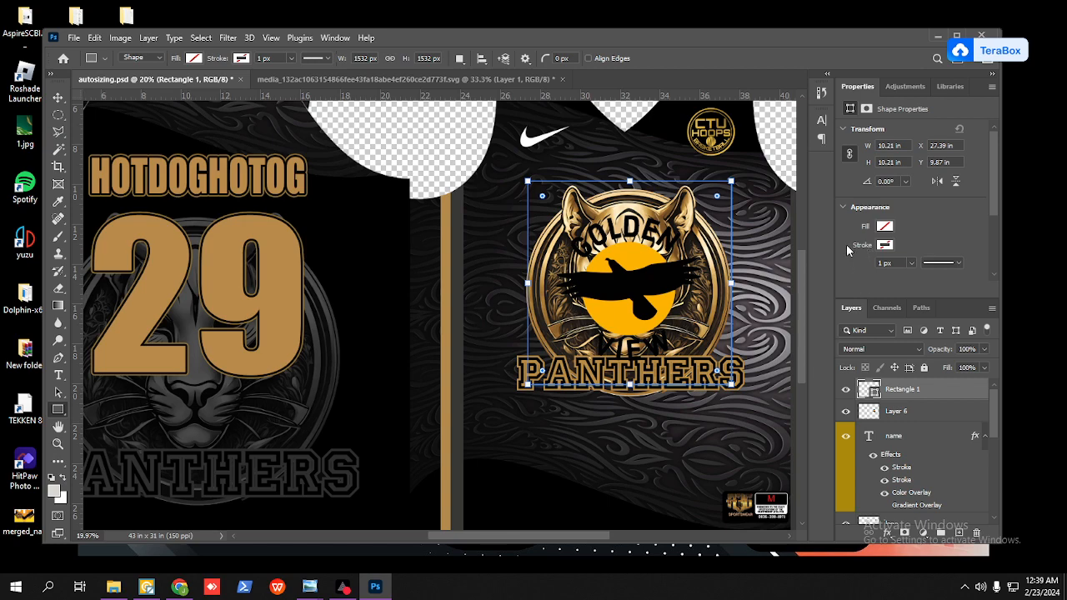
Step: Set the square shape's fill to solid white
click(885, 226)
click(852, 295)
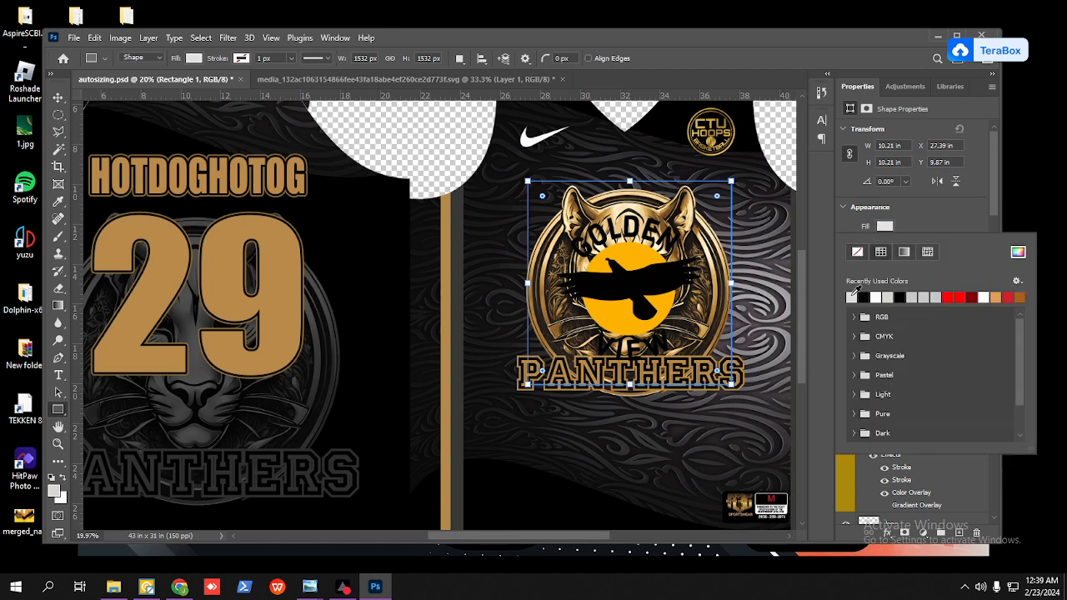
click(1018, 252)
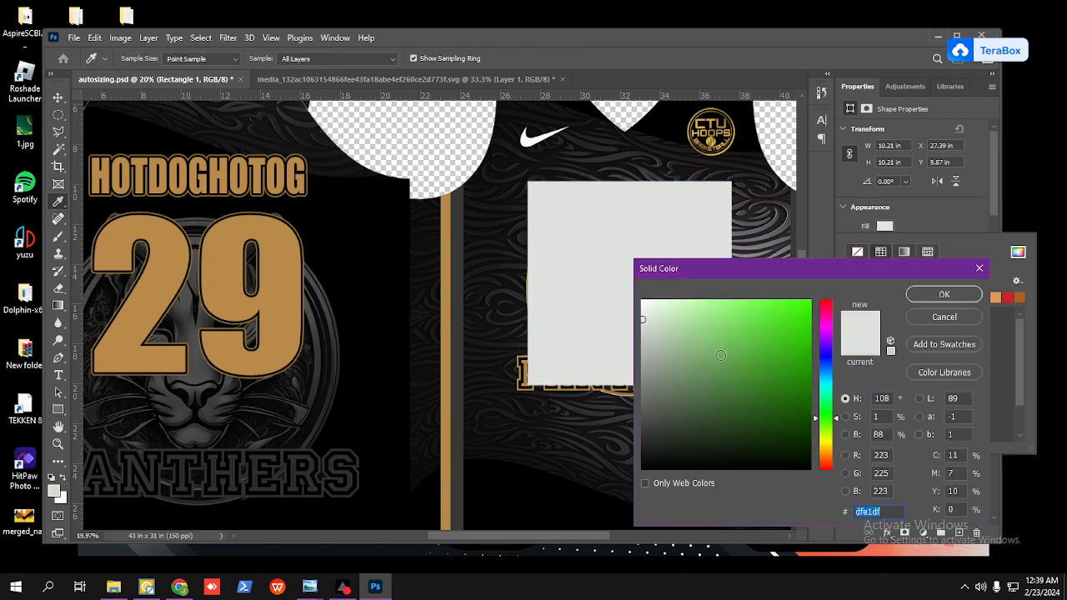
click(970, 295)
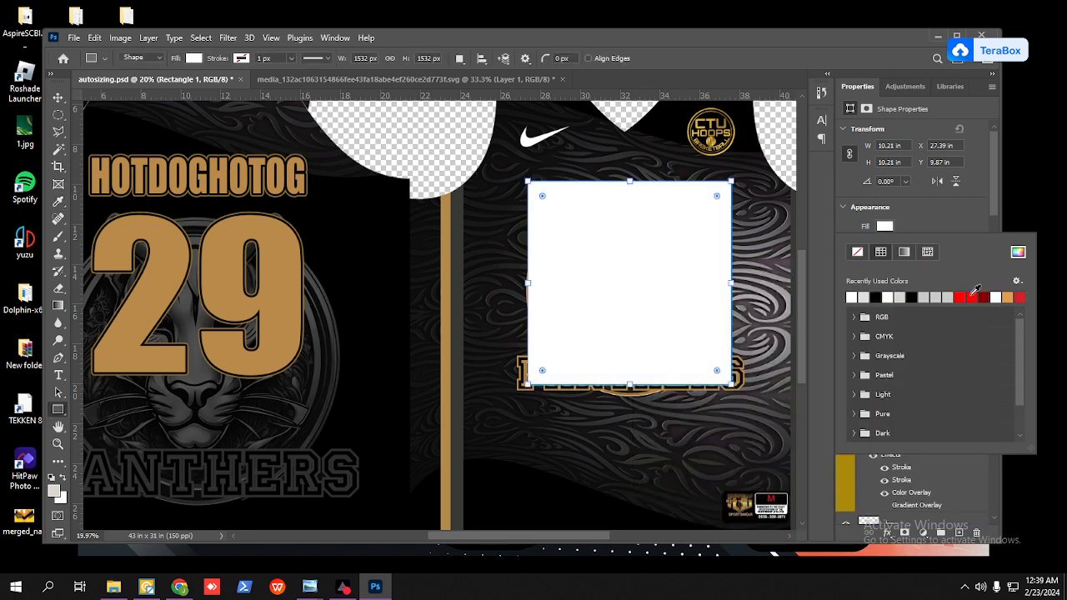
click(976, 475)
Step: Move the Golden View logo layer above the white square's layer
click(905, 411)
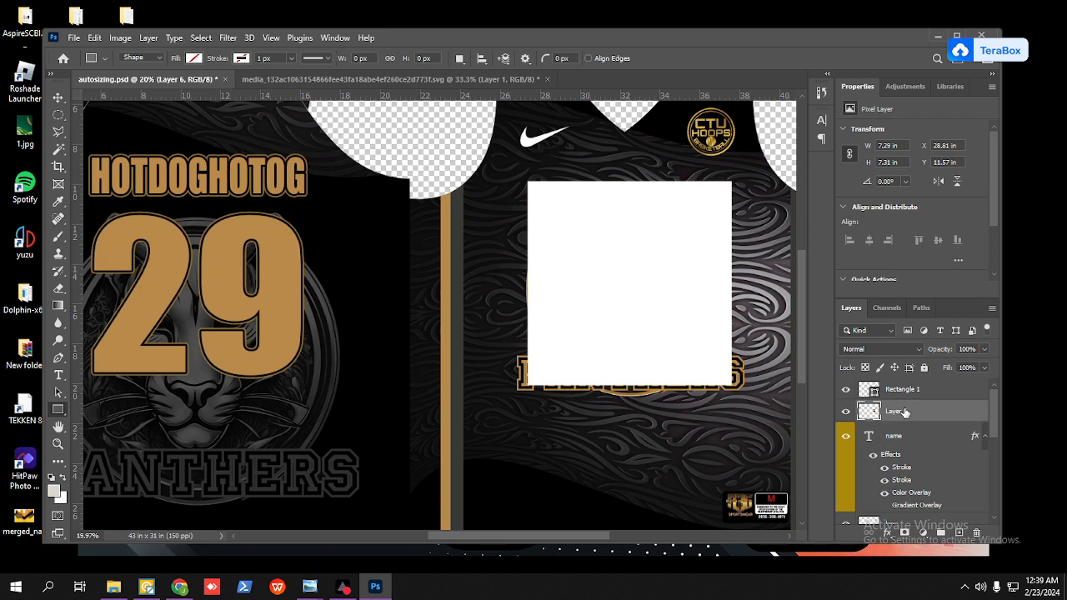
drag(905, 412, 912, 380)
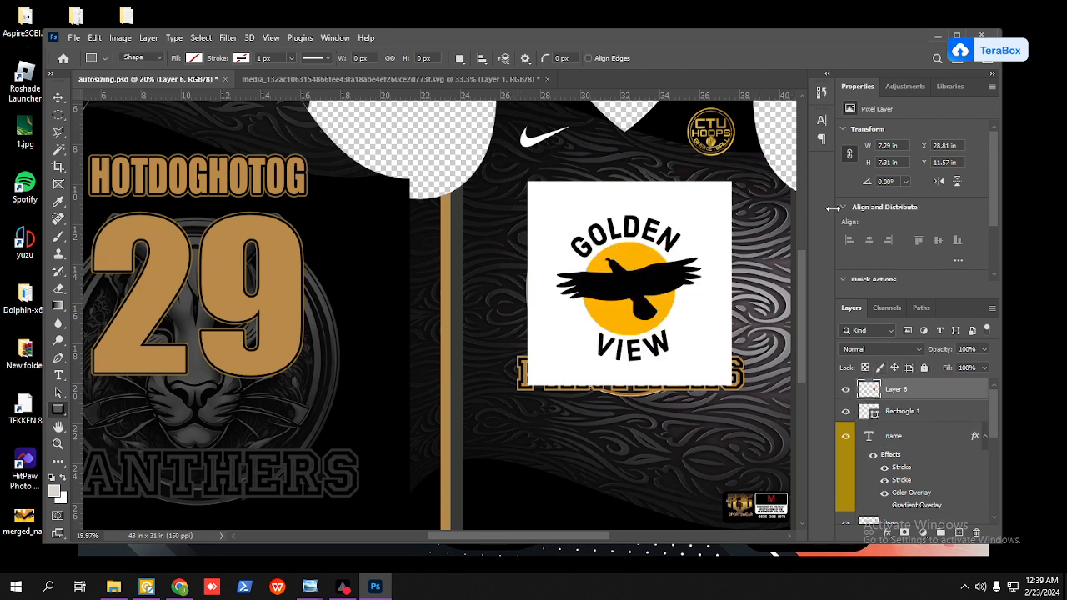
Step: Combine the Golden View logo and white square layers into one smart object and rasterize it
shift+click(903, 414)
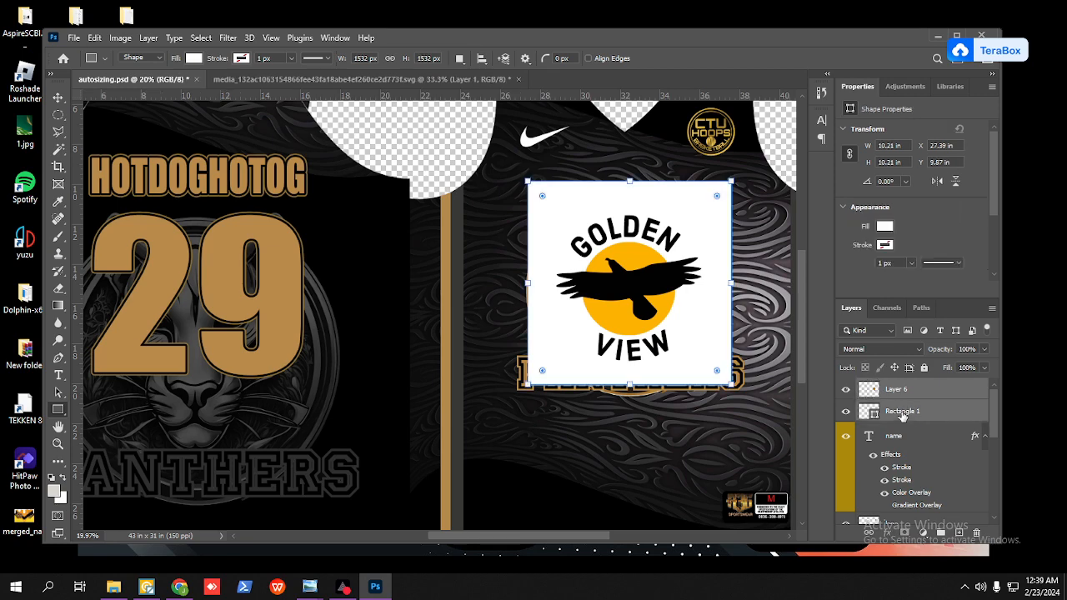
right_click(903, 416)
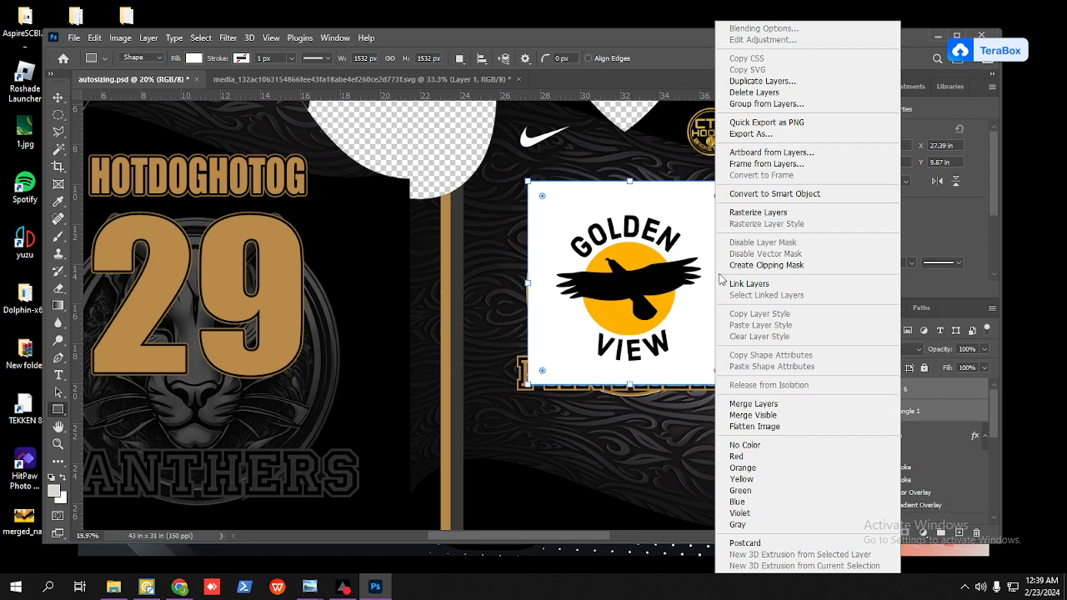
click(773, 194)
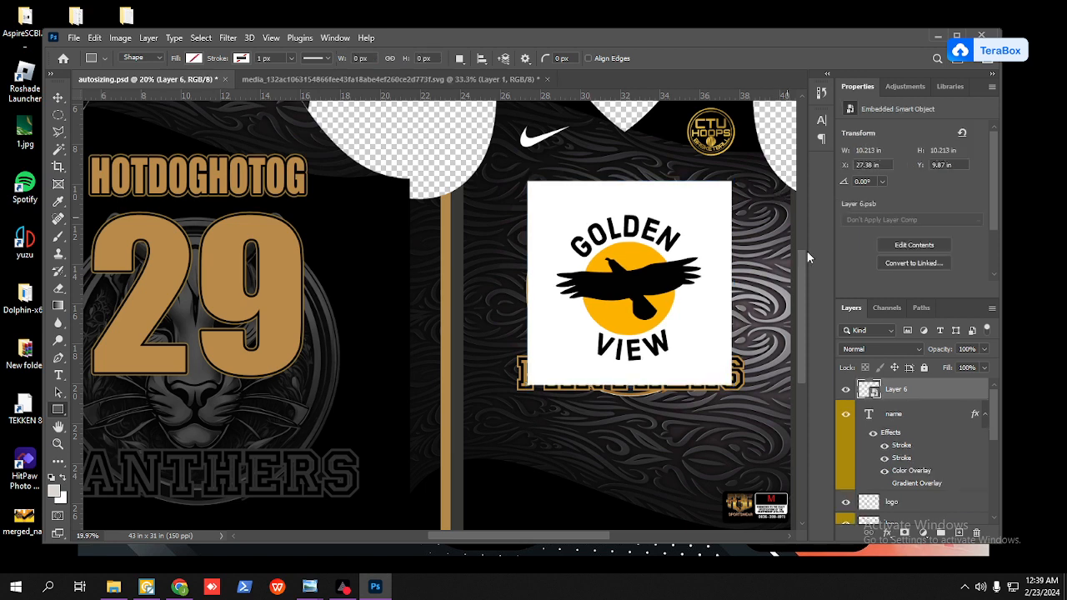
right_click(894, 395)
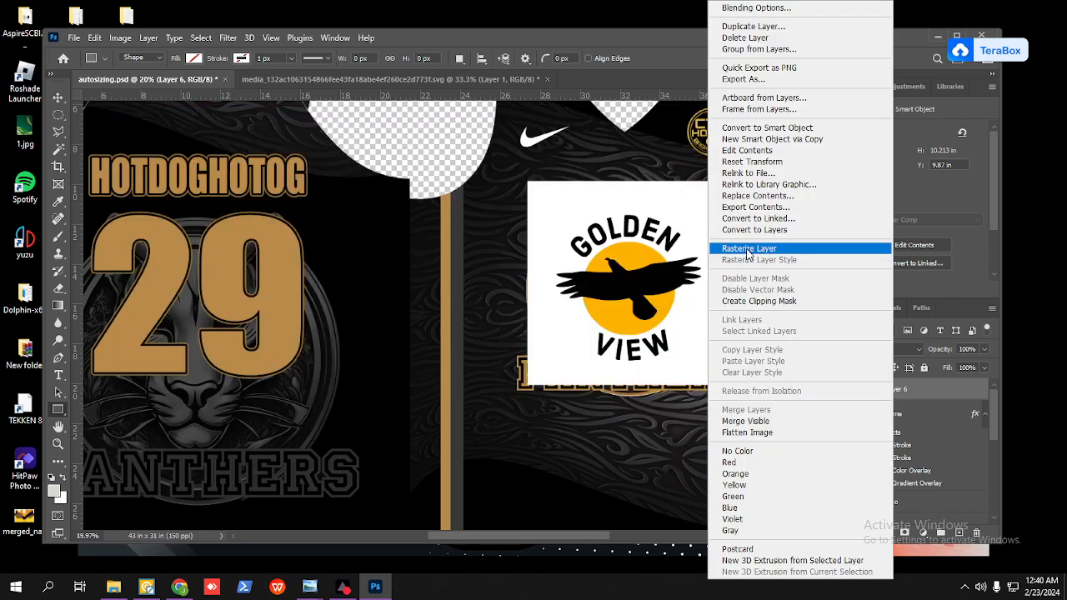
click(748, 250)
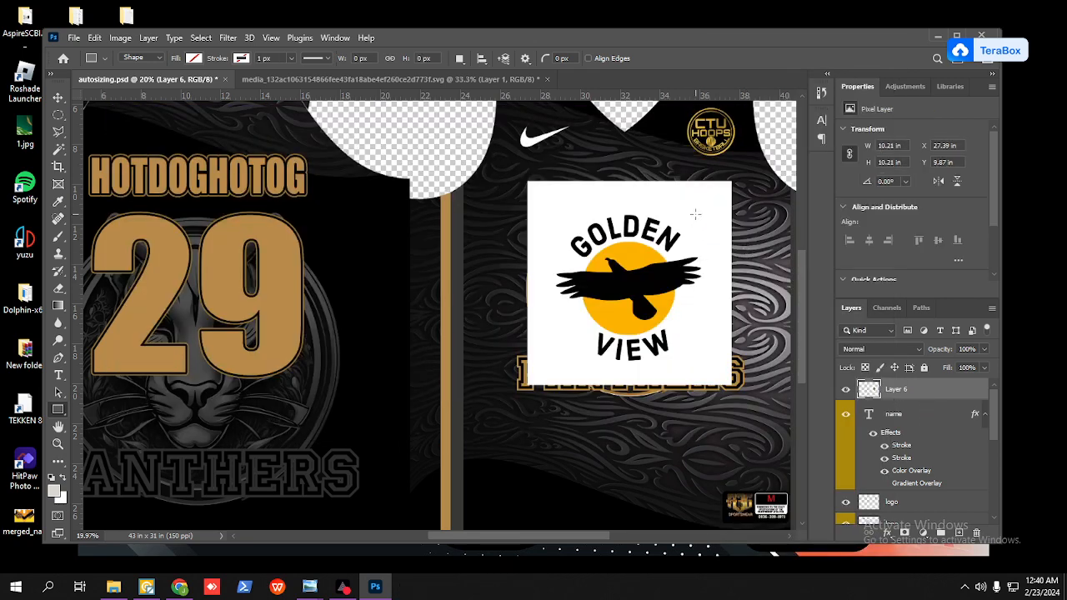
Step: Select the white background around the Golden View logo with the Magic Wand tool
key(w)
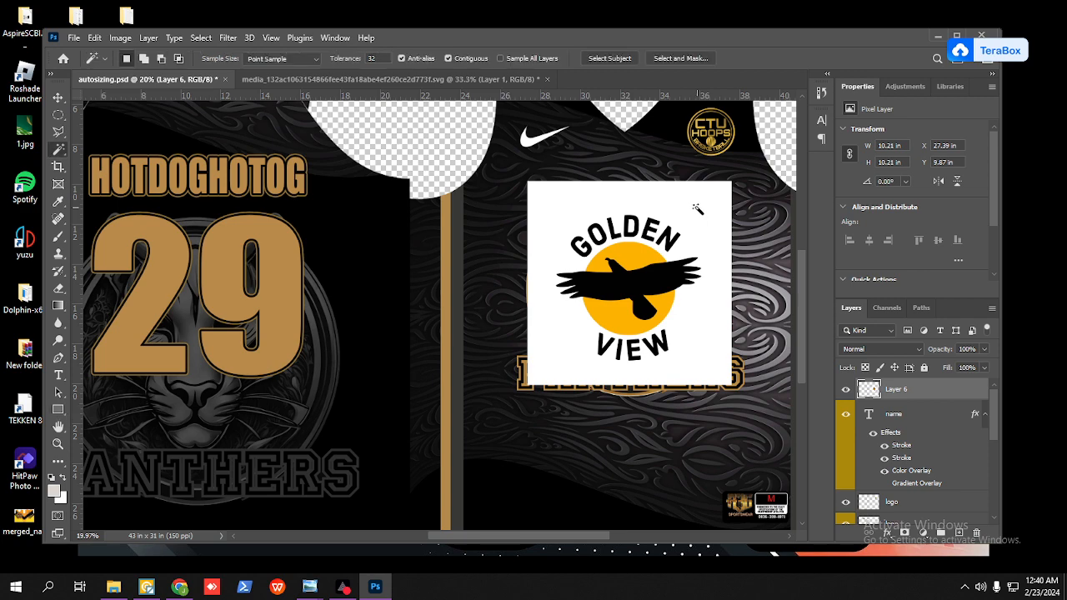
click(697, 209)
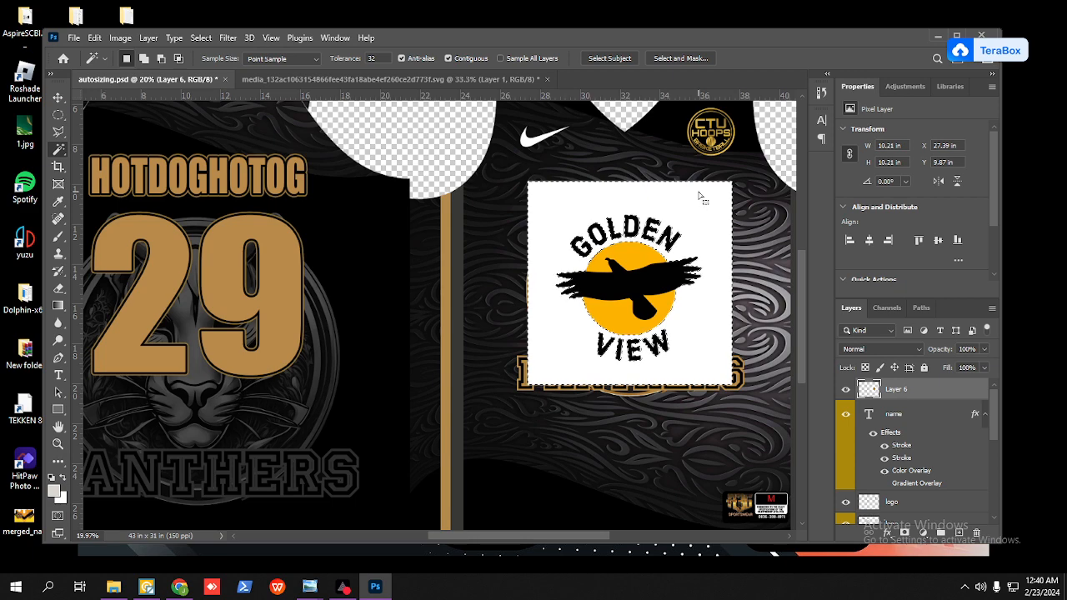
right_click(703, 198)
key(Escape)
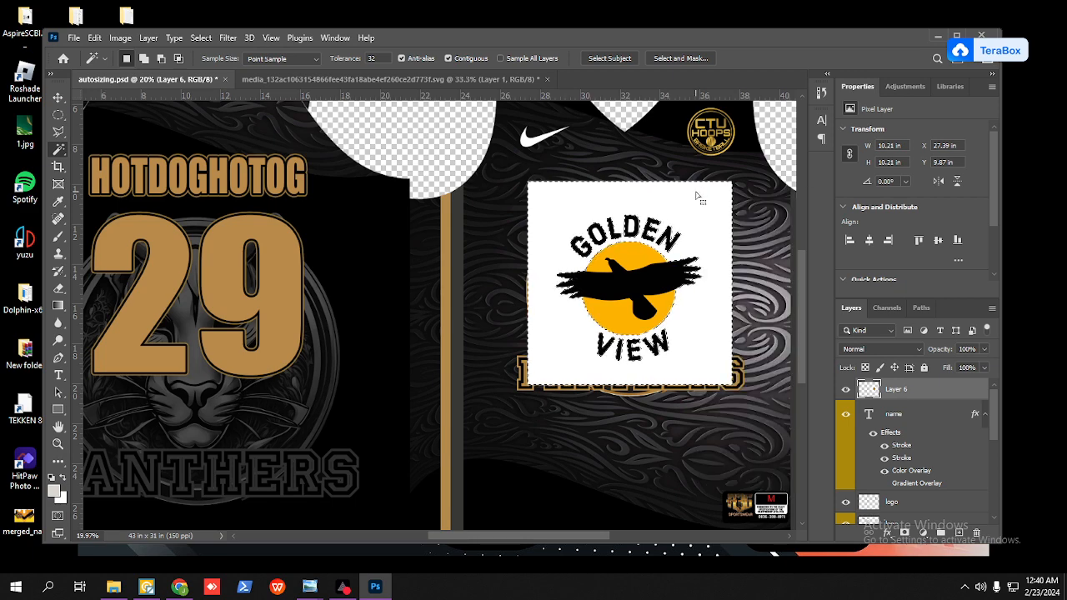
scroll(629, 240, up, 3)
scroll(628, 240, up, 1)
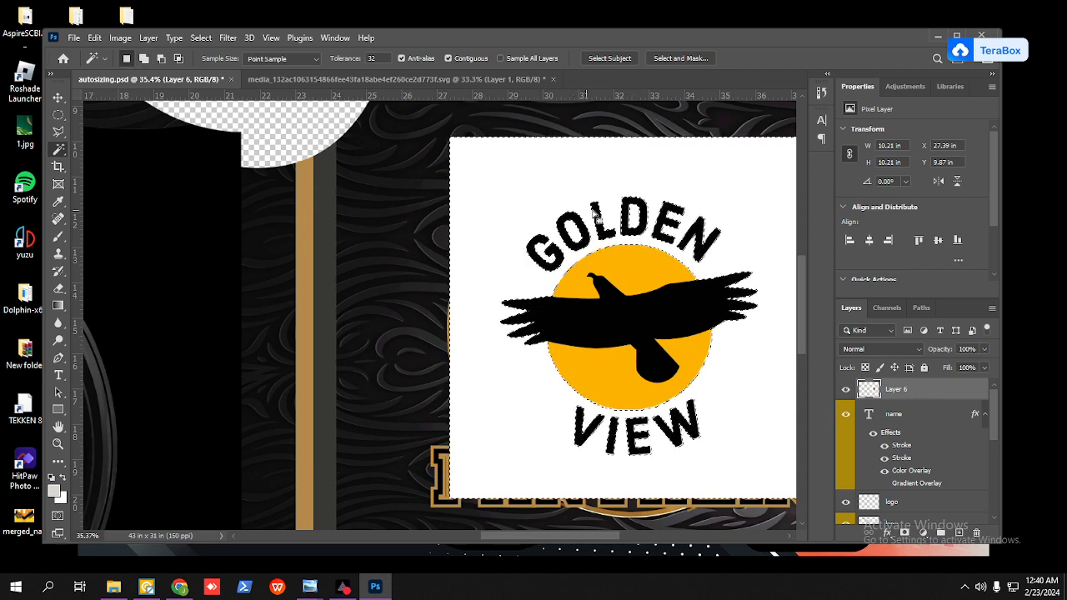
scroll(607, 223, down, 1)
scroll(607, 224, down, 1)
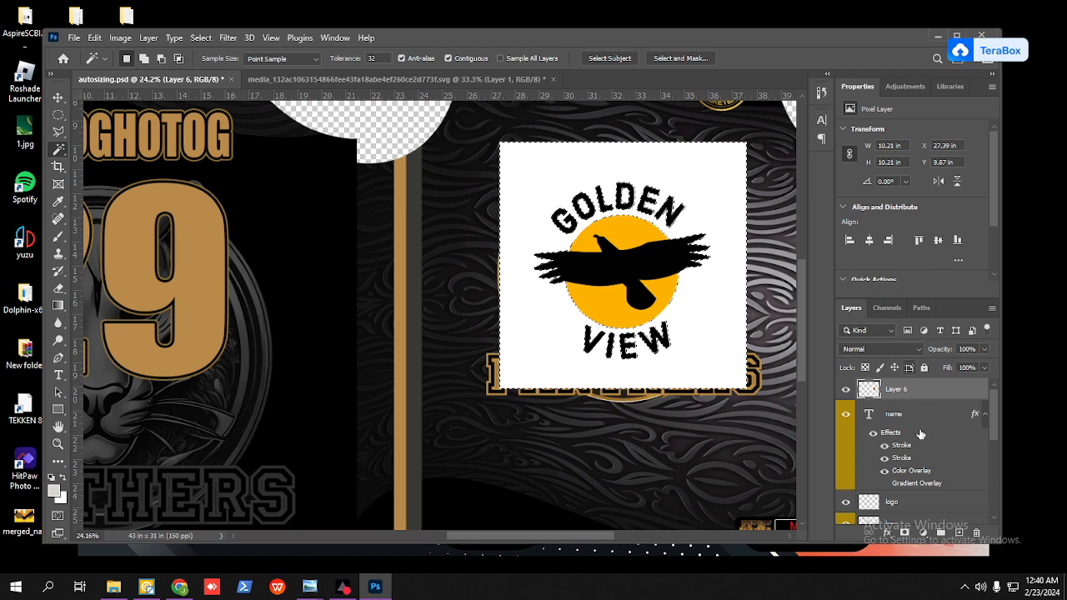
Step: Add a layer mask that hides the selected white background and keeps only the Golden View logo
click(905, 533)
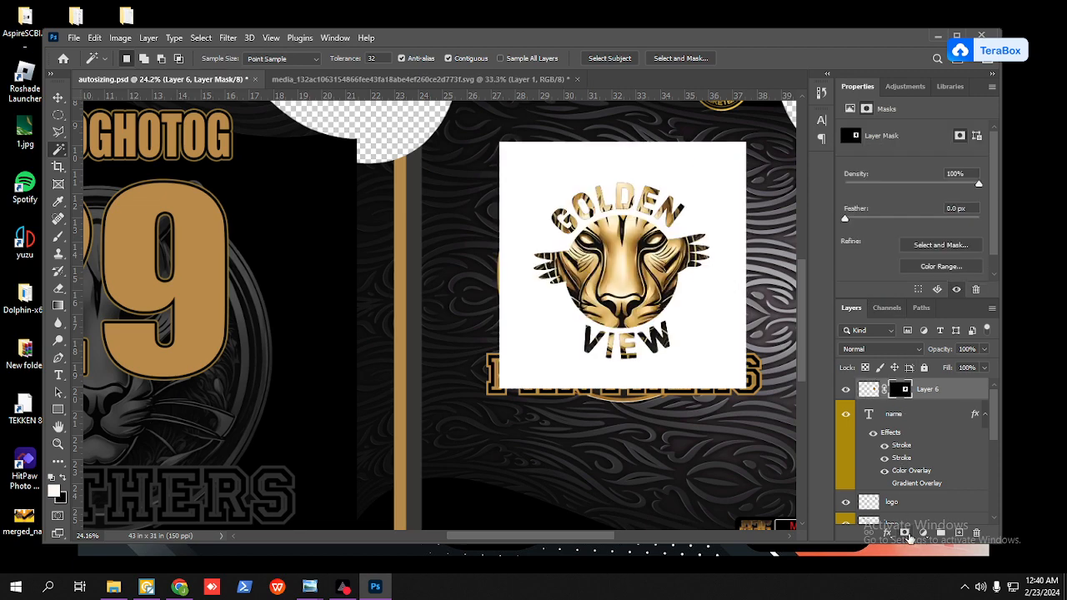
key(ctrl+z)
click(908, 535)
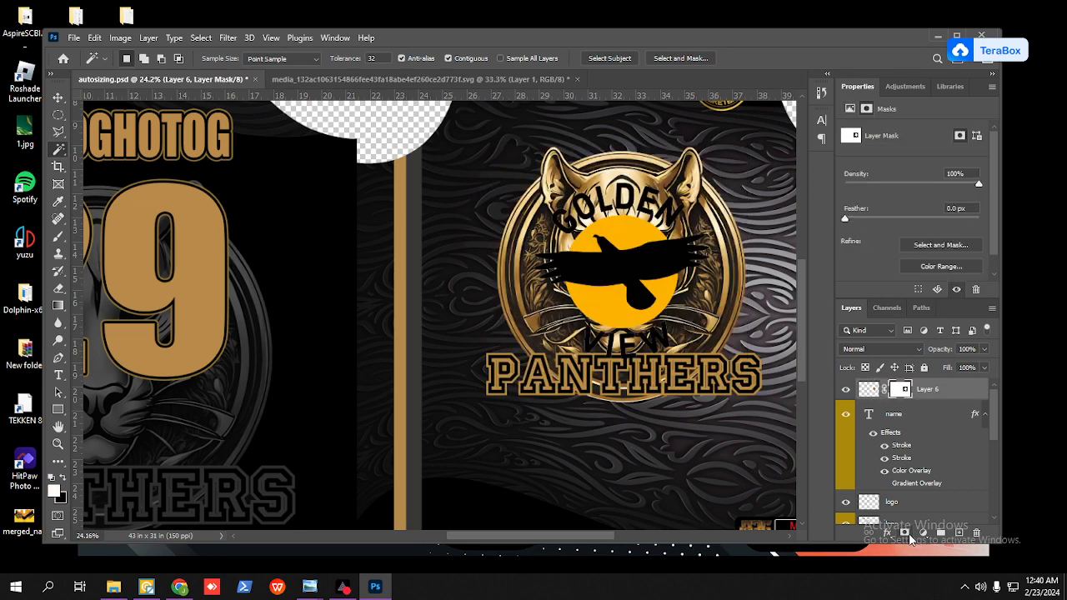
Step: Add a white Stroke layer effect around the masked Golden View logo
right_click(938, 393)
click(784, 26)
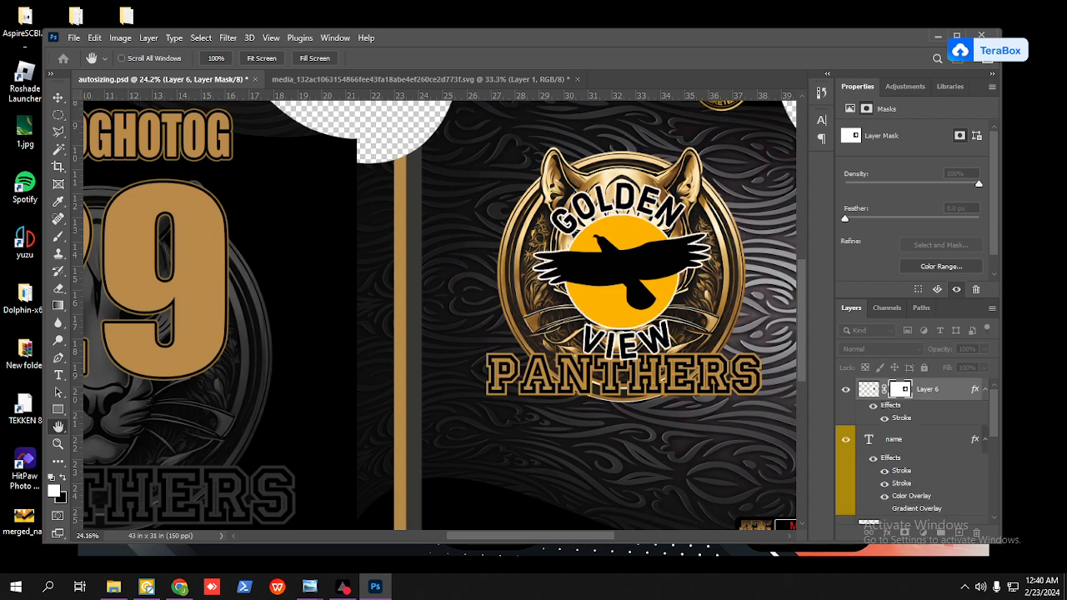
click(912, 253)
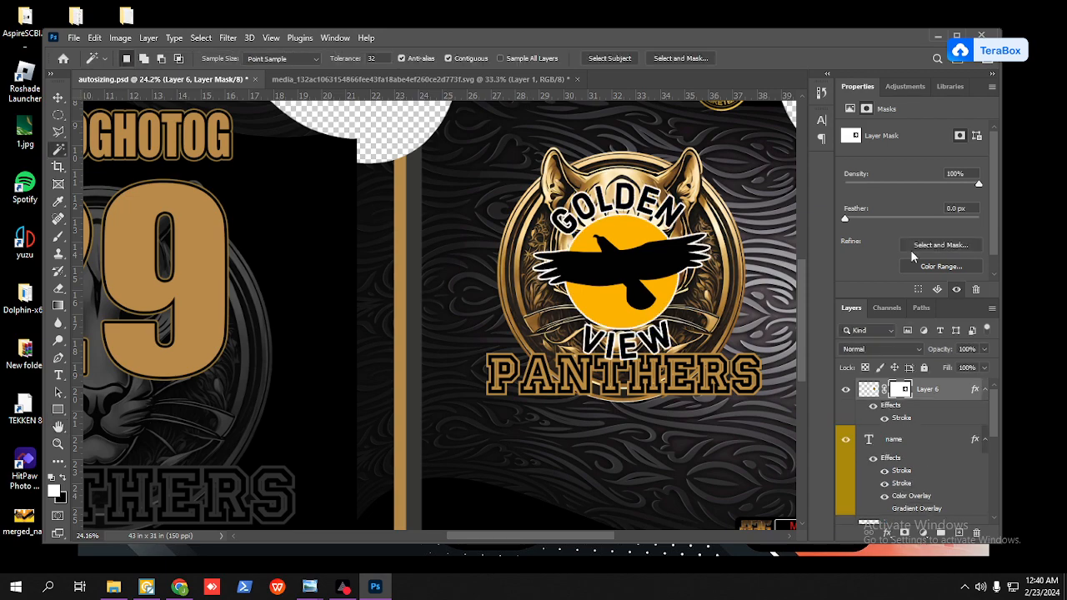
scroll(557, 226, down, 2)
scroll(557, 227, up, 8)
scroll(557, 226, down, 4)
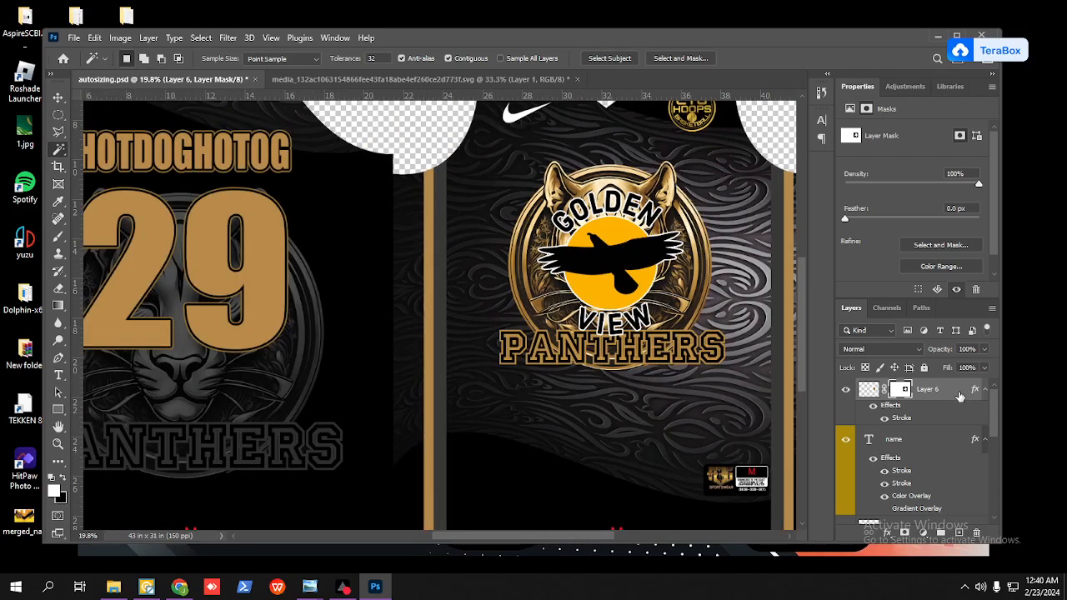
Step: Scale the Golden View logo layer proportionally to a width of 3 in with Free Transform
key(ctrl+t)
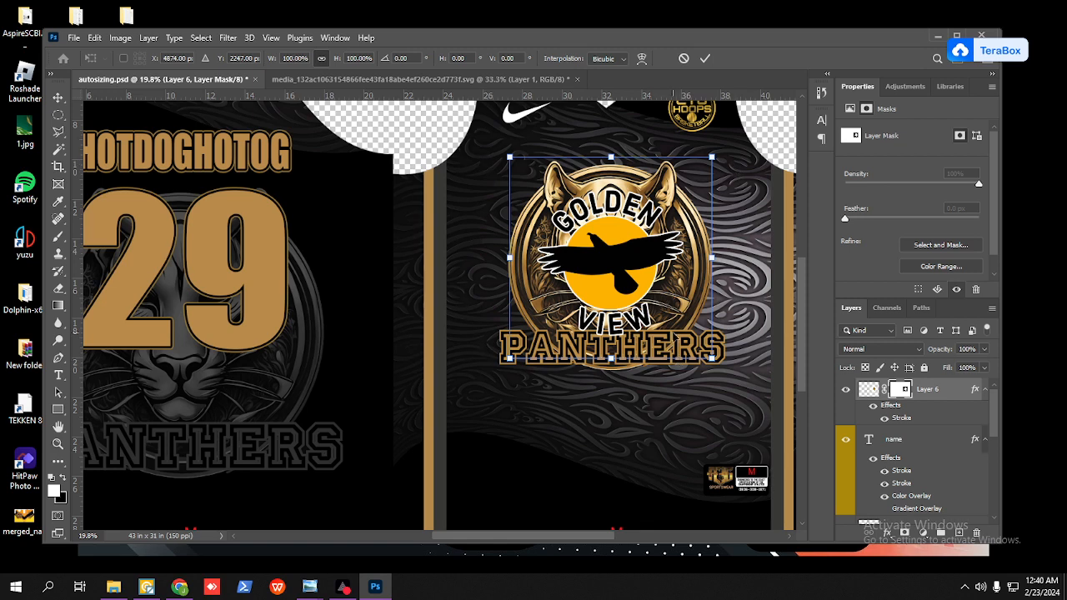
click(297, 81)
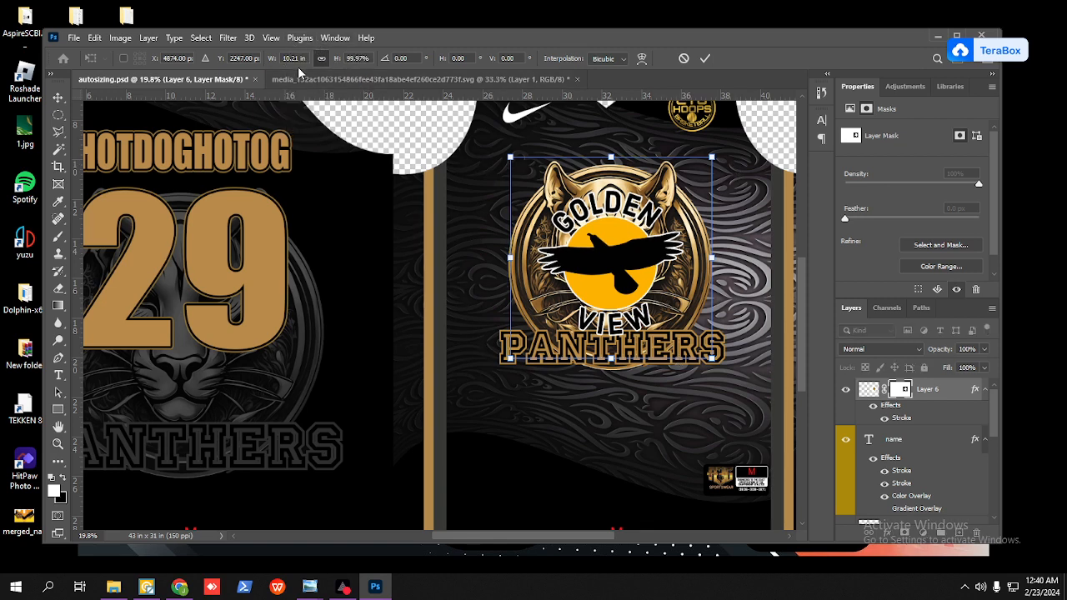
click(296, 58)
text(3)
click(706, 58)
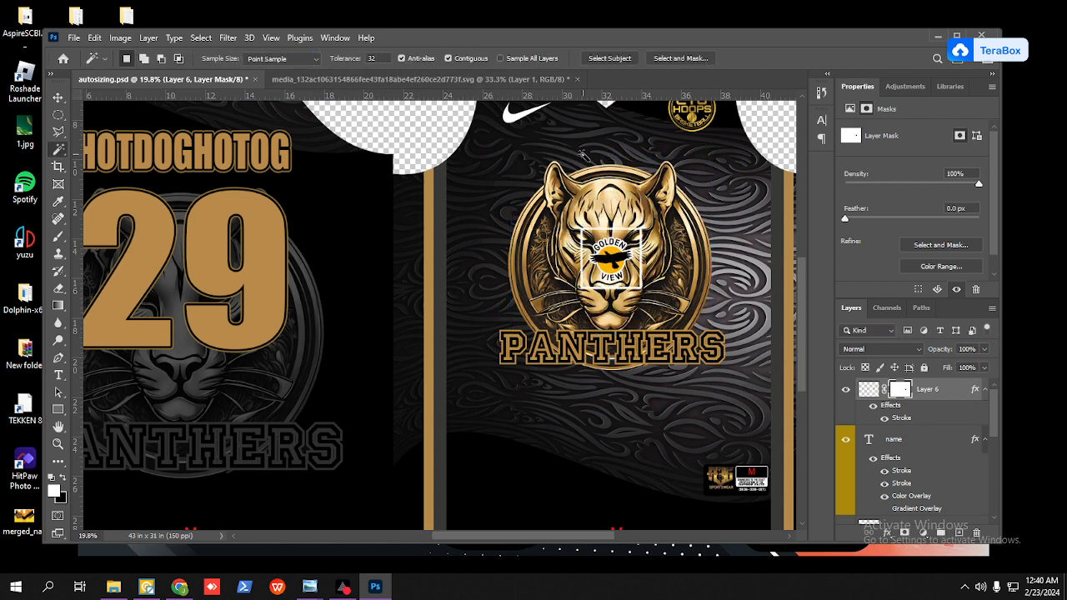
Step: Show the logo layer's transform height in inches to check its size
key(ctrl+t)
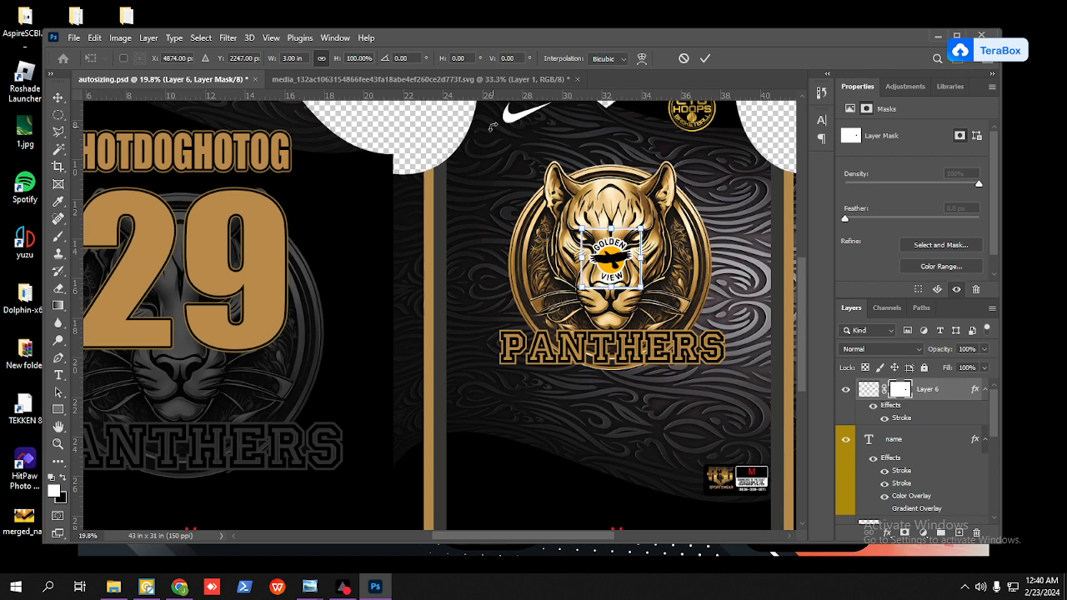
right_click(357, 58)
click(383, 72)
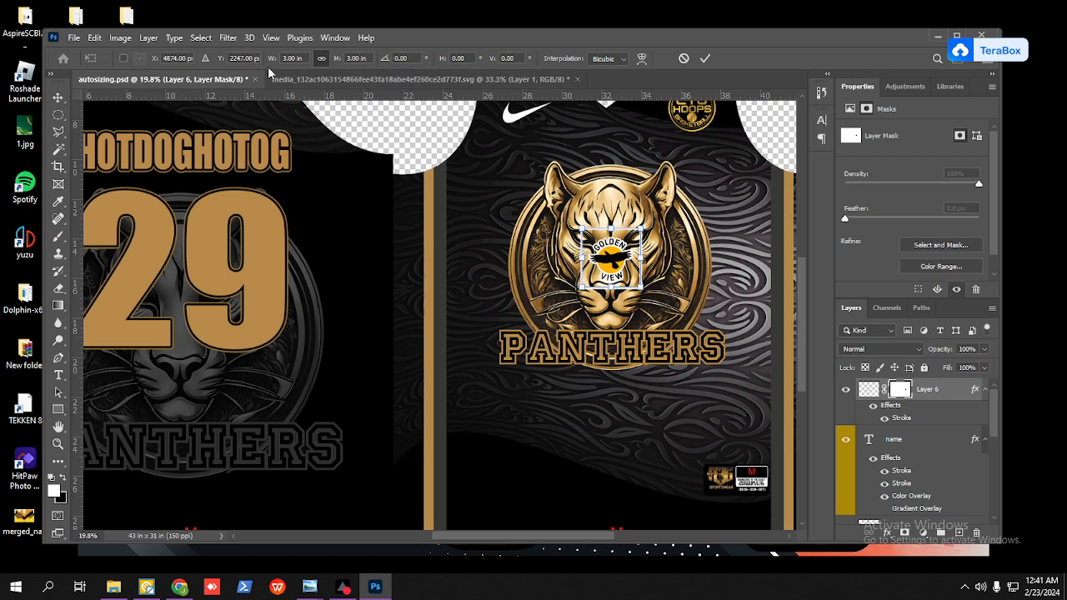
click(705, 58)
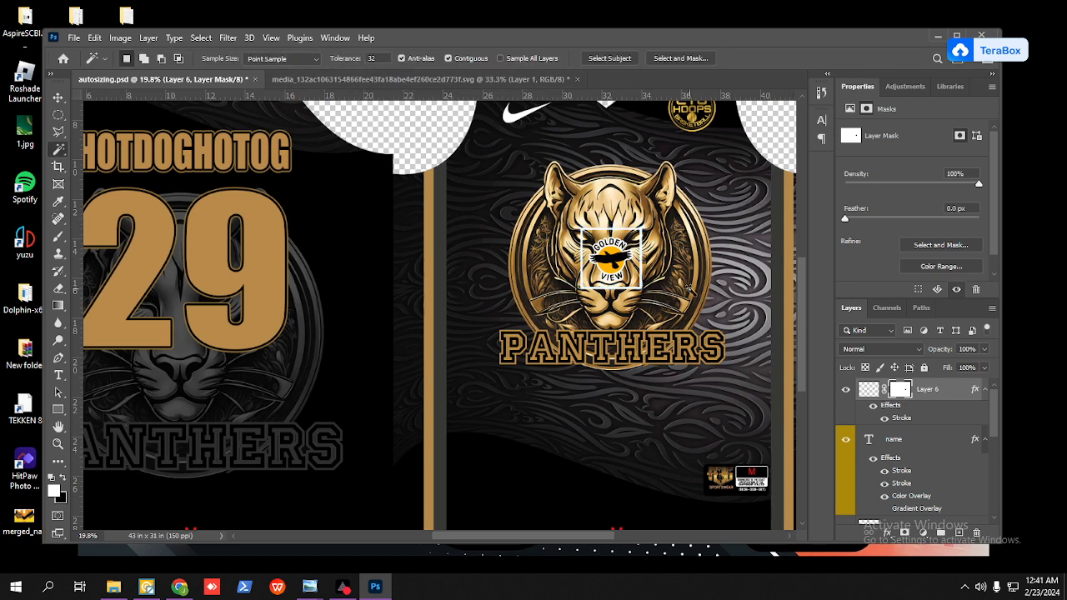
Step: Erase the top edge of the white frame around the logo from the layer mask using a rectangular marquee selection
scroll(641, 269, up, 3)
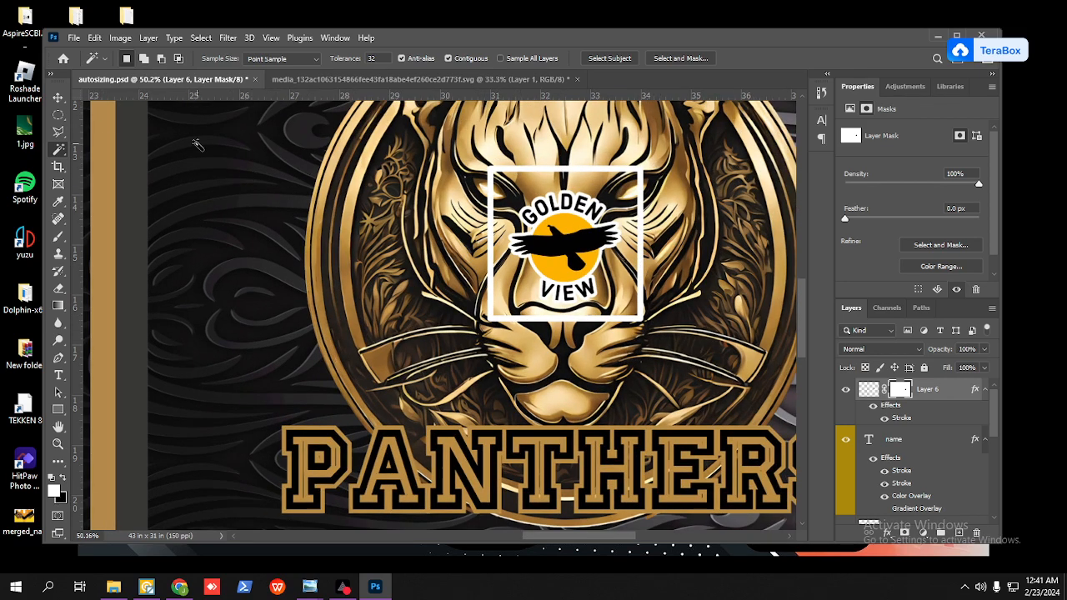
click(58, 115)
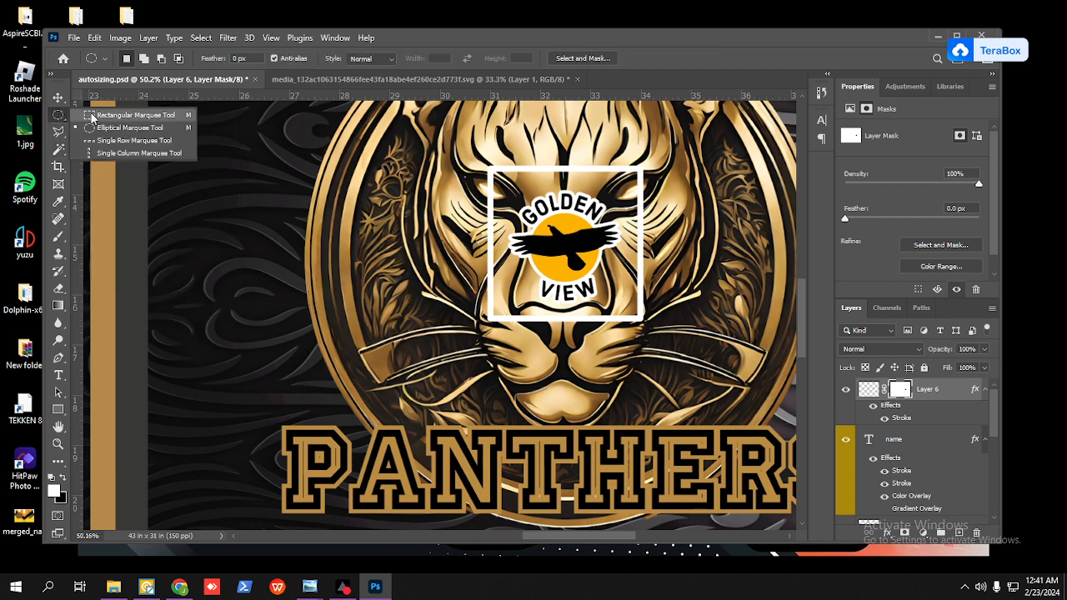
click(92, 117)
drag(436, 128, 685, 181)
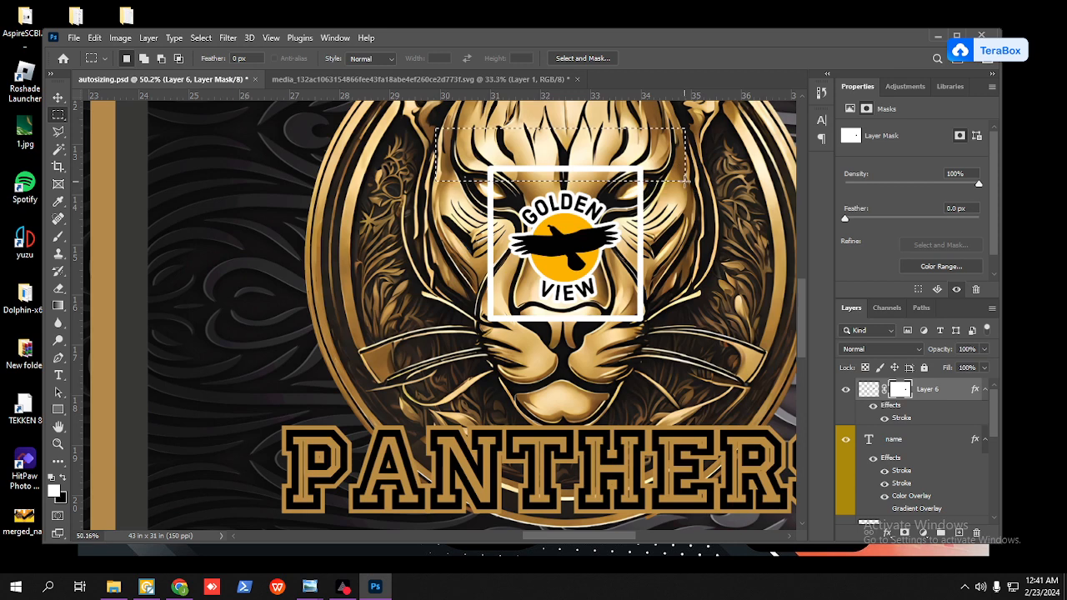
key(Delete)
key(ctrl+d)
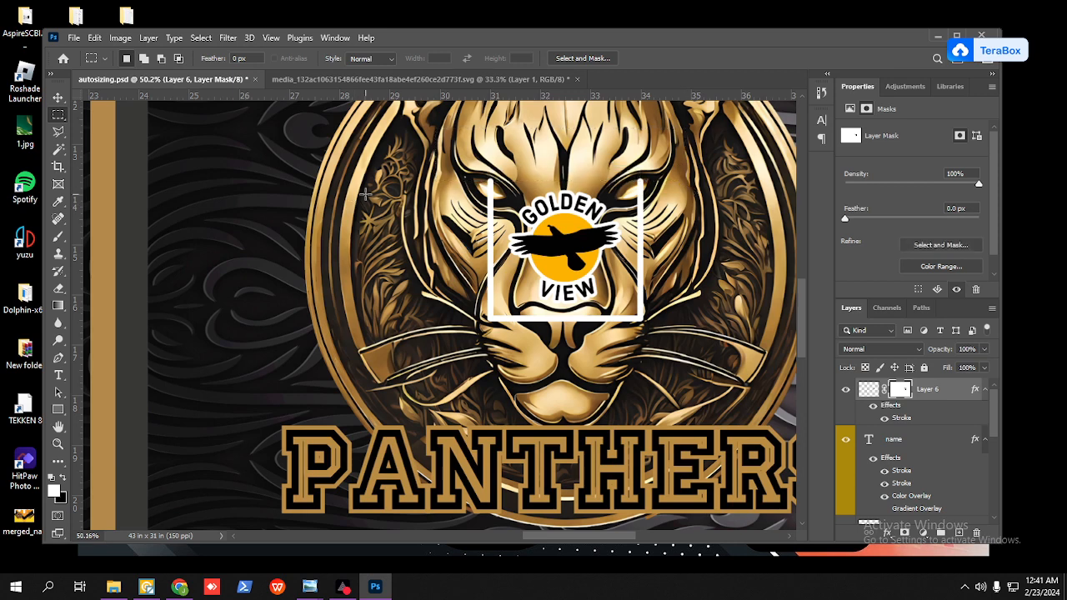
Step: Erase the left, bottom and right edges of the white frame around the logo with rectangular selections on the mask
mouse_move(413, 163)
mouse_down()
mouse_move(453, 309)
mouse_move(503, 360)
mouse_move(490, 356)
mouse_move(630, 305)
mouse_move(722, 310)
mouse_up()
key(Delete)
key(ctrl+d)
key(Delete)
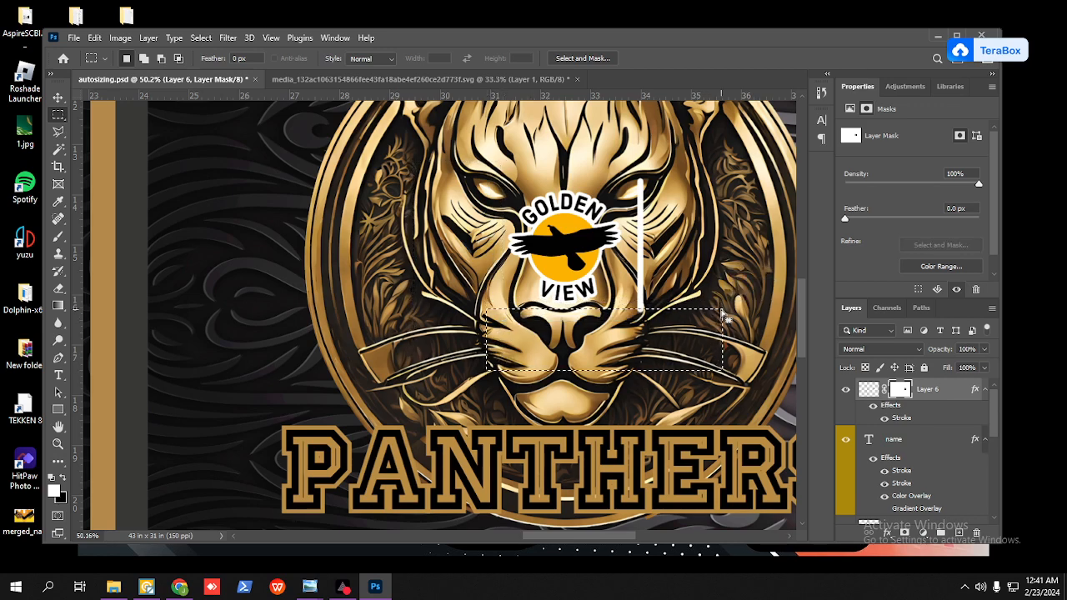
key(ctrl+d)
drag(635, 171, 662, 338)
key(Delete)
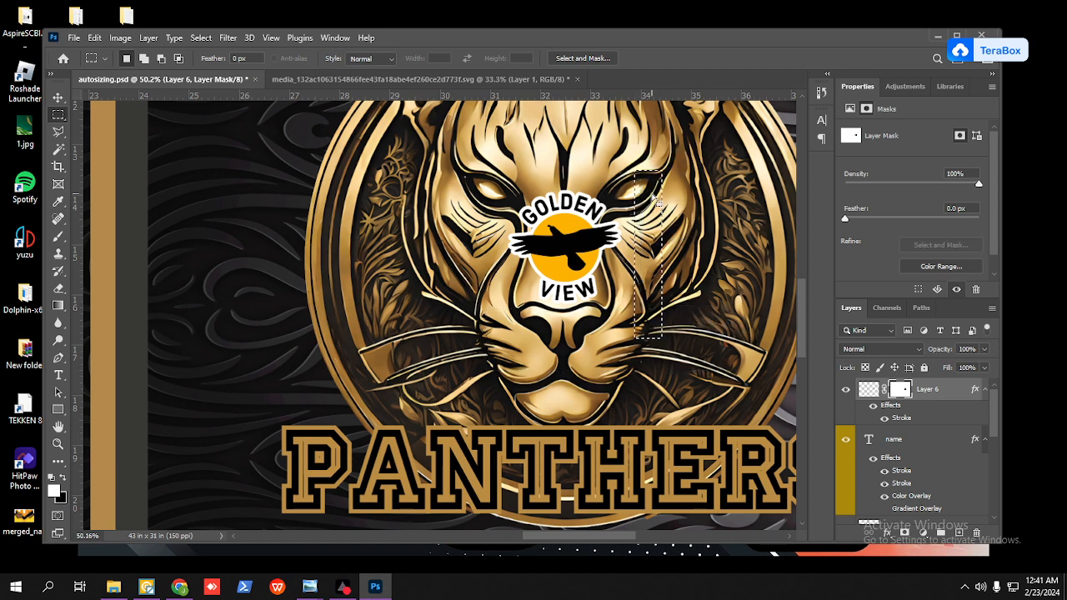
key(ctrl+d)
Step: Check the Golden View logo's transform size and rename its layer as logo
key(ctrl+t)
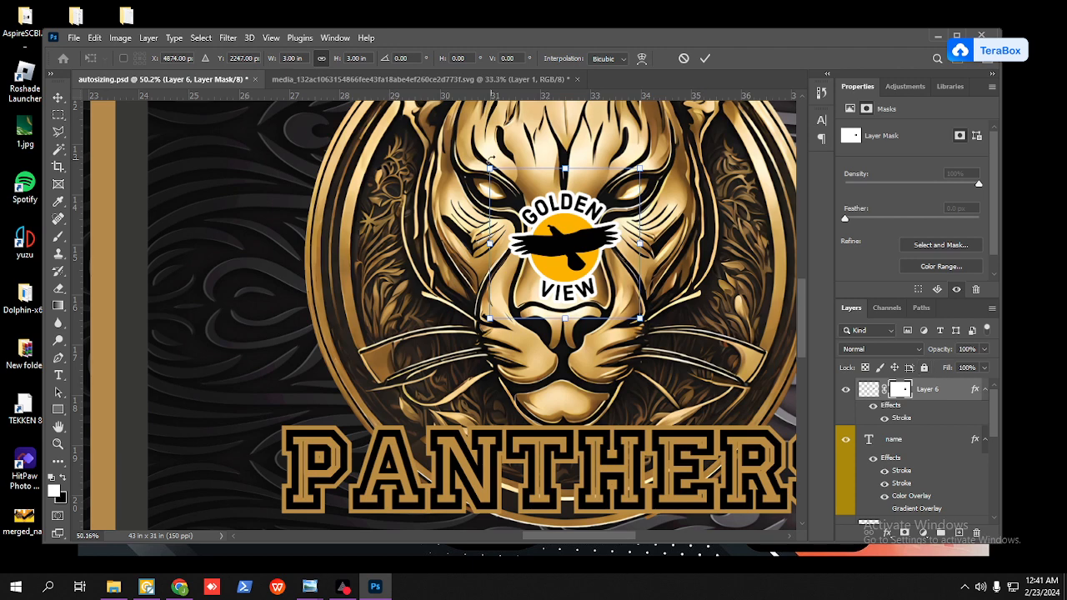
click(705, 58)
double_click(928, 390)
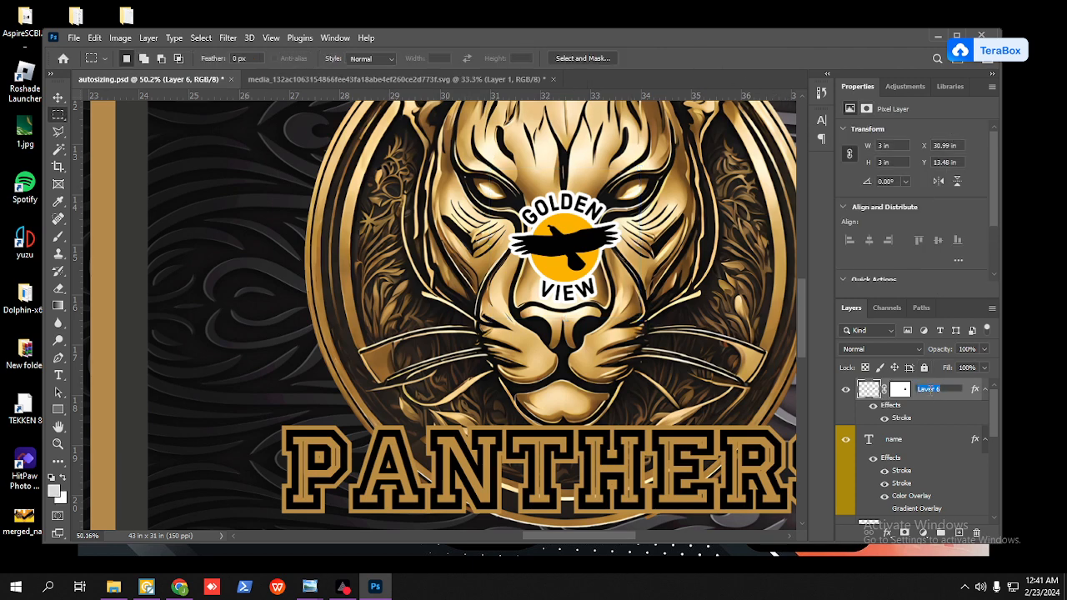
text(loo)
key(Return)
Step: Move the Golden View logo onto the jersey front's dark area, up and left of the panther emblem, below the Nike swoosh
scroll(742, 212, down, 1)
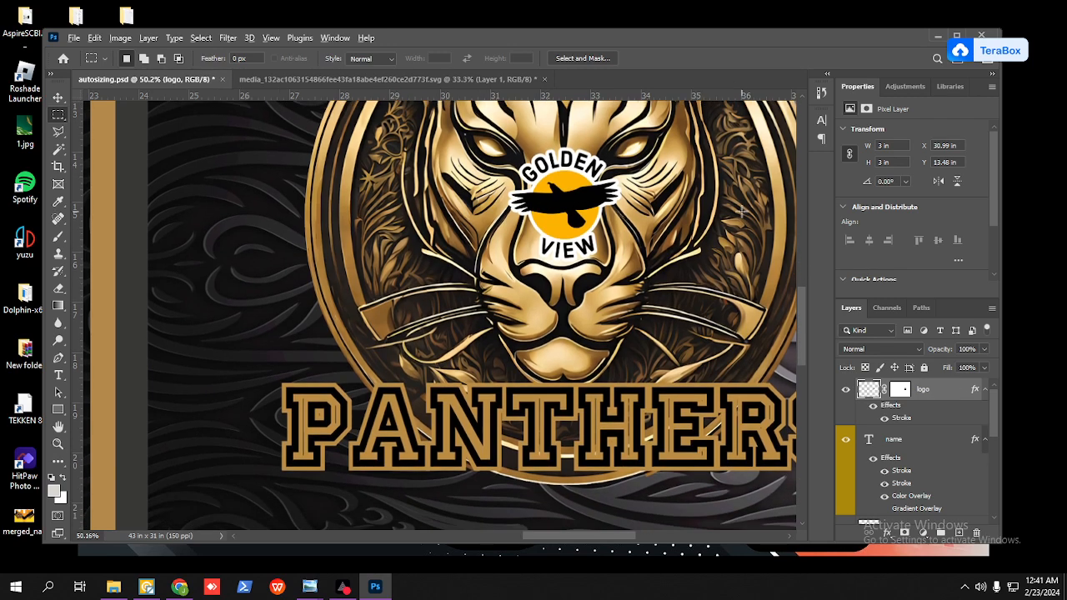
scroll(742, 213, down, 3)
scroll(742, 216, up, 3)
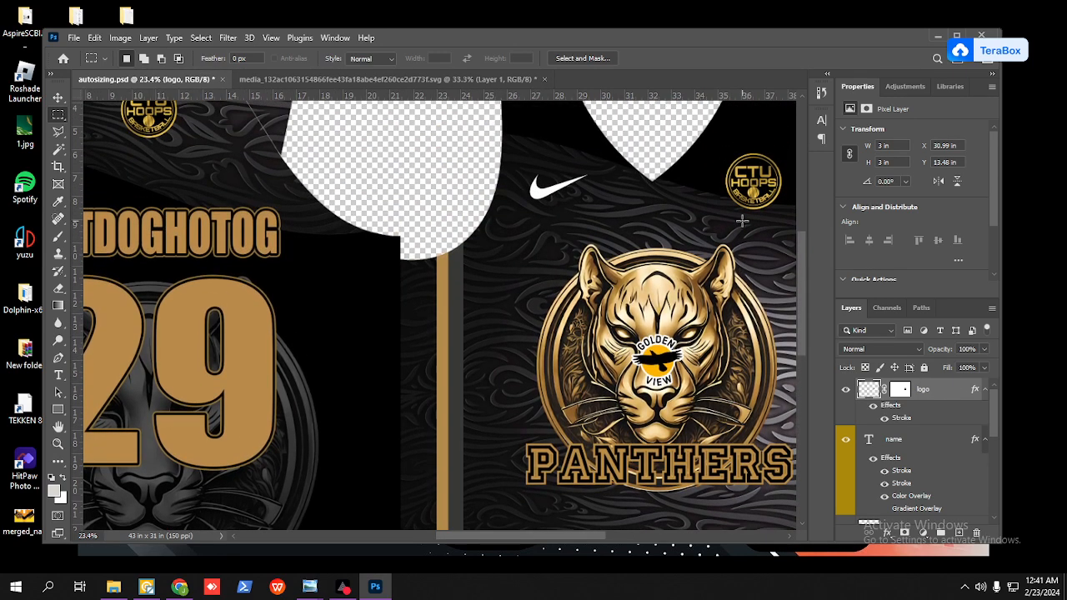
scroll(742, 221, down, 2)
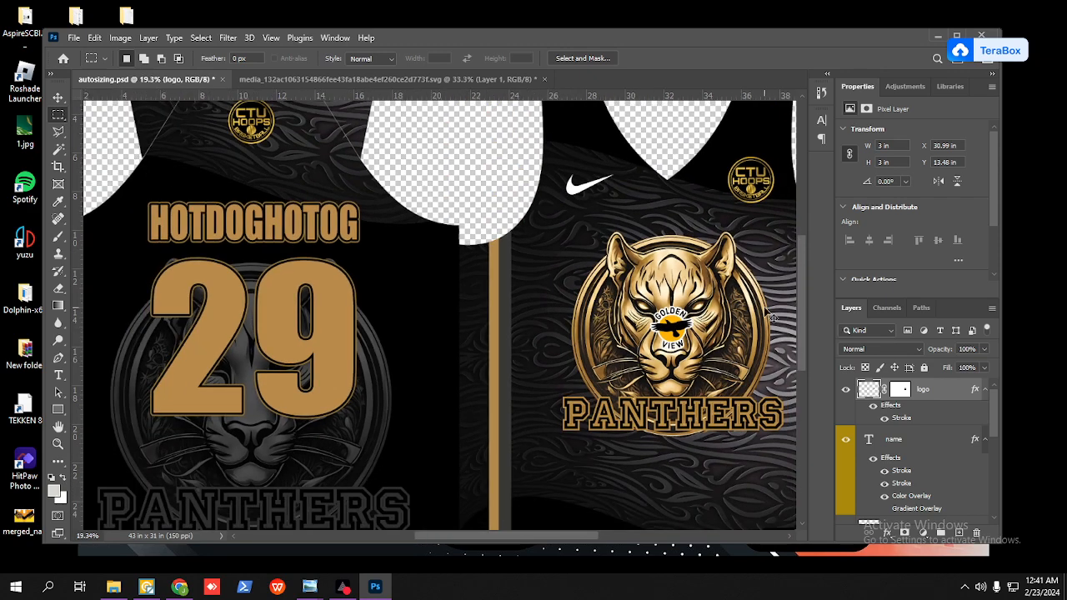
key(ctrl+t)
drag(679, 337, 554, 264)
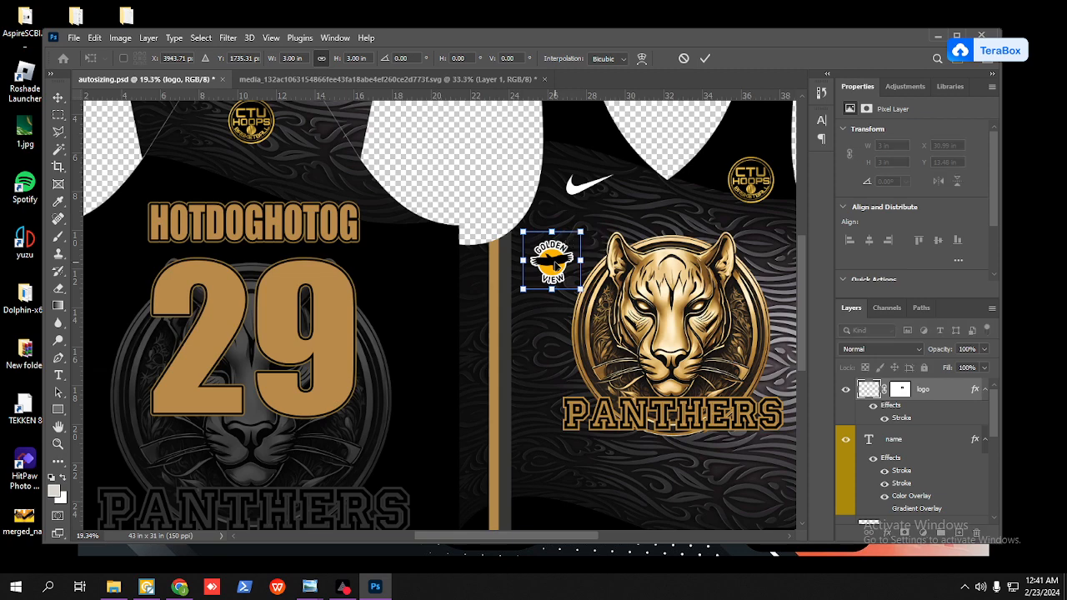
click(706, 58)
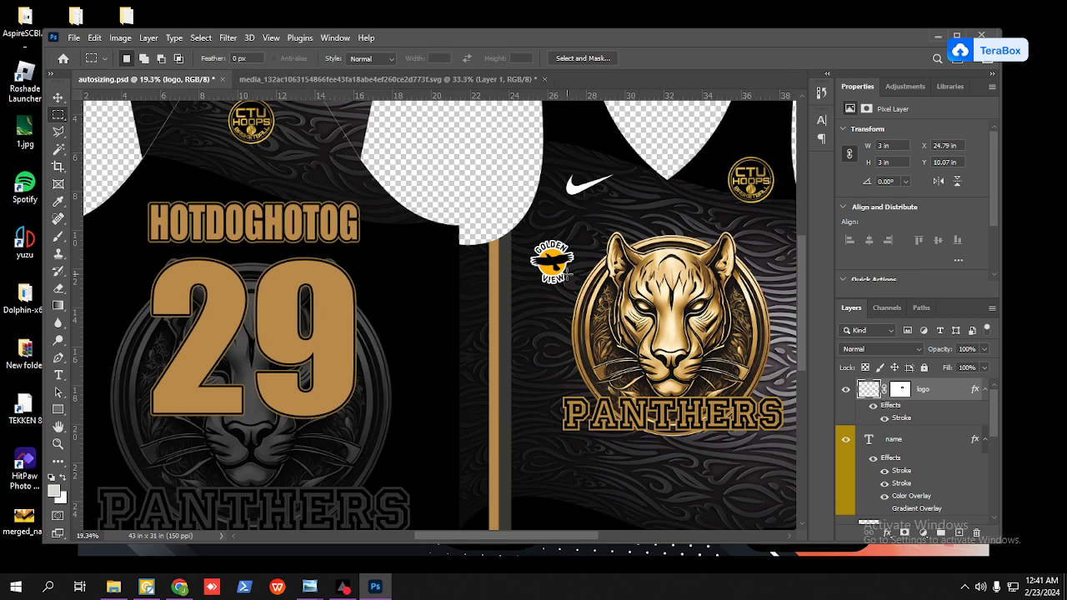
scroll(555, 271, up, 5)
scroll(555, 278, up, 2)
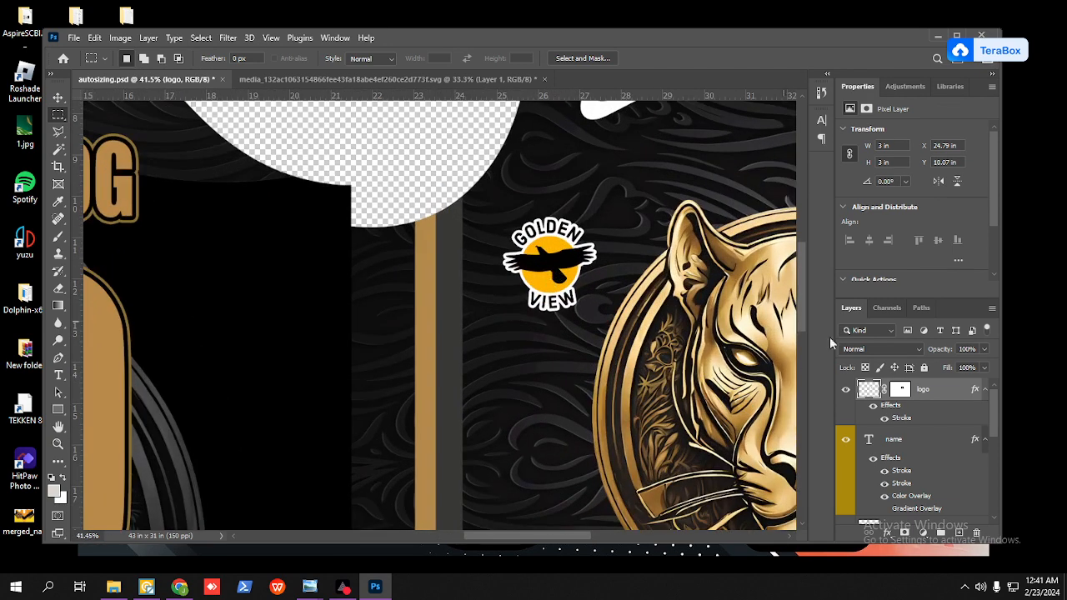
Step: Check the Golden View logo's size with Free Transform on the jersey front
key(ctrl+t)
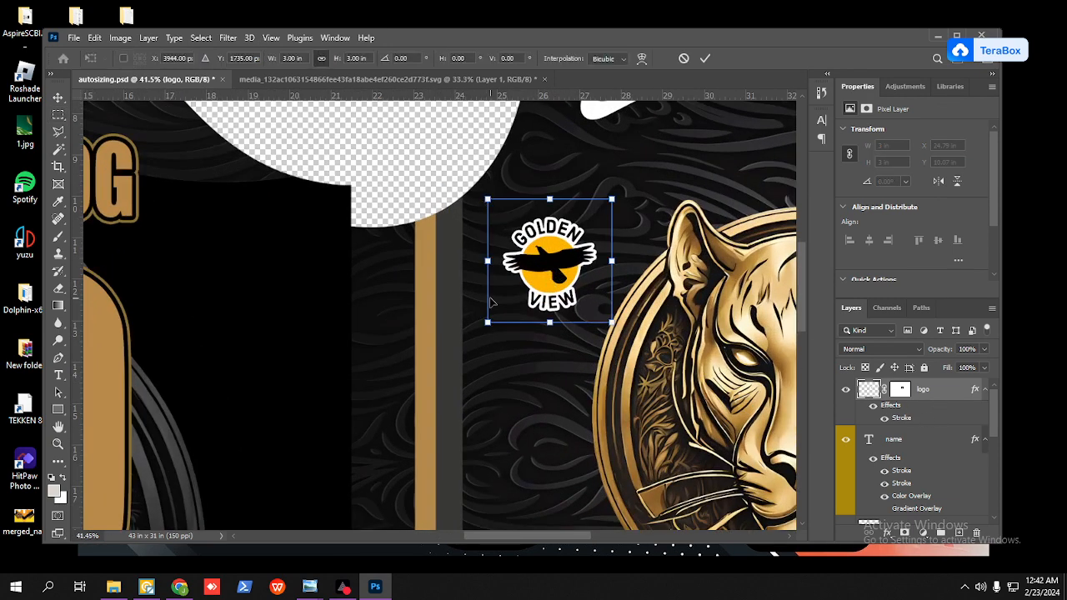
click(705, 58)
scroll(644, 241, down, 4)
scroll(644, 241, down, 2)
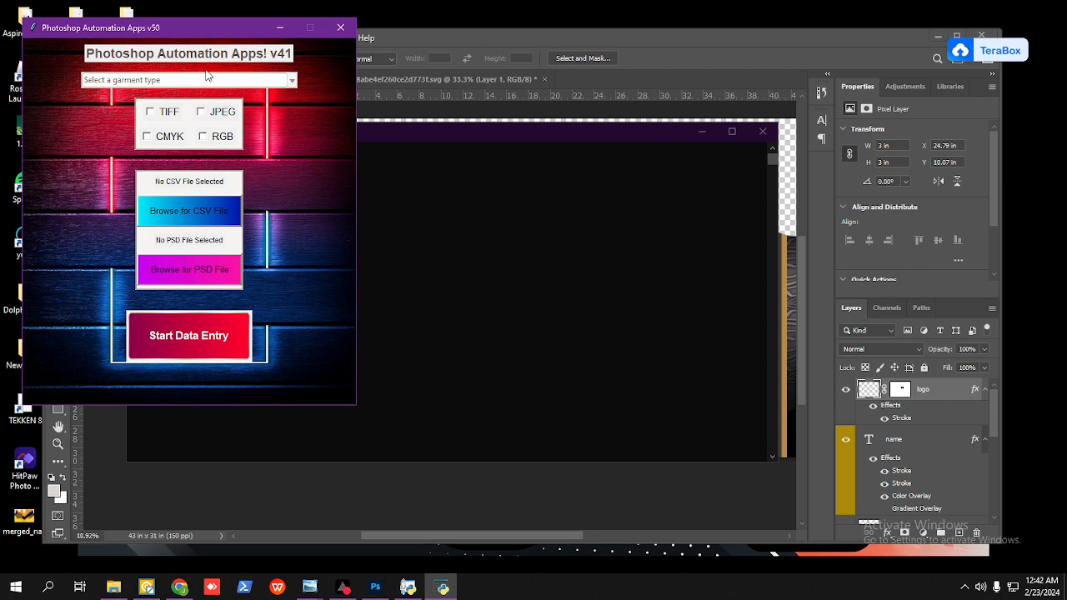
Step: In Photoshop Automation Apps, choose upper_jersey as the garment type and TIFF as the output format
click(282, 78)
click(163, 266)
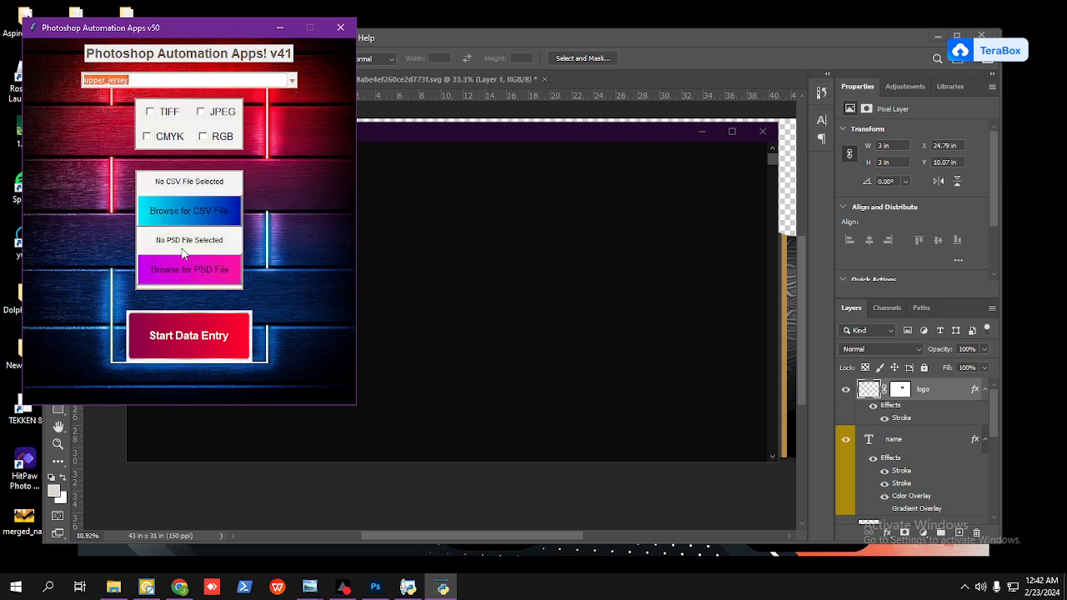
click(152, 113)
Step: While browsing for the CSV file, permanently delete the output_images folder from D:\panthers
click(216, 206)
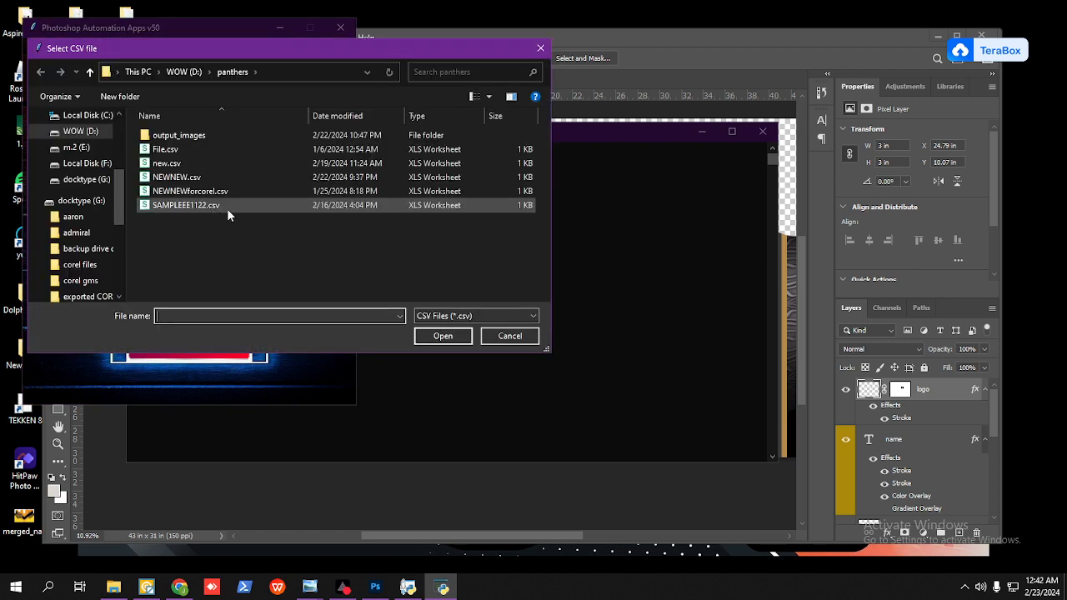
click(199, 178)
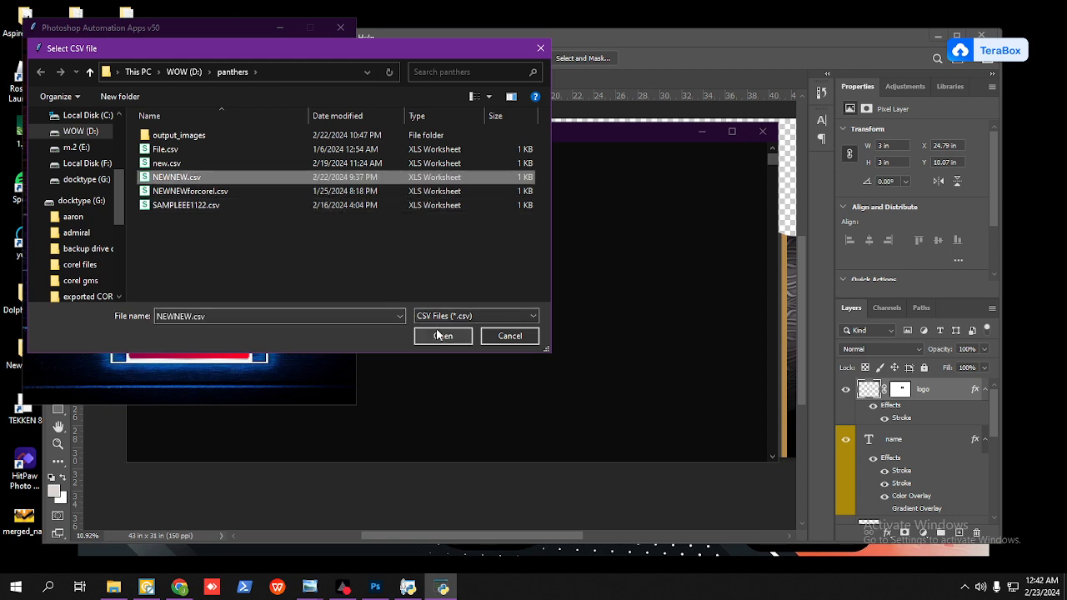
click(190, 135)
key(Delete)
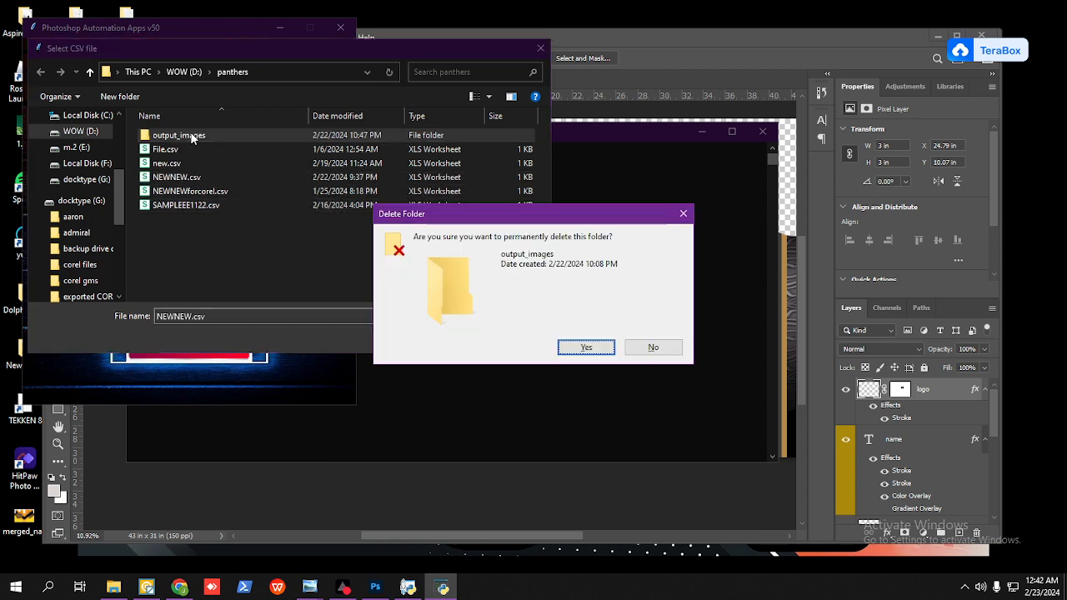
click(586, 347)
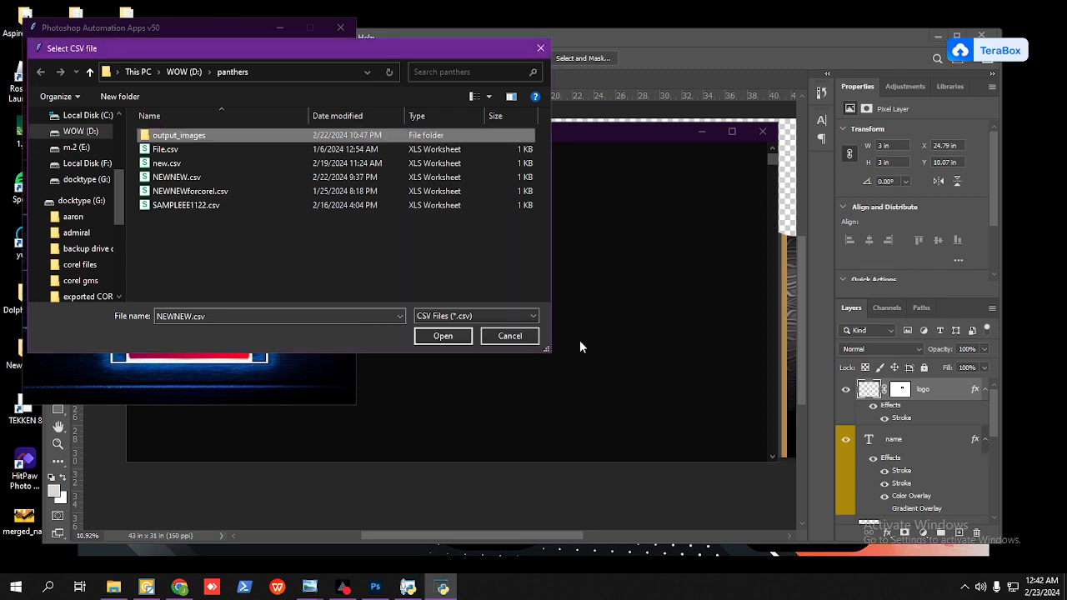
Step: Load NEWNEW.csv as the data file and autosizing.psd as the template from D:\panthers
click(198, 167)
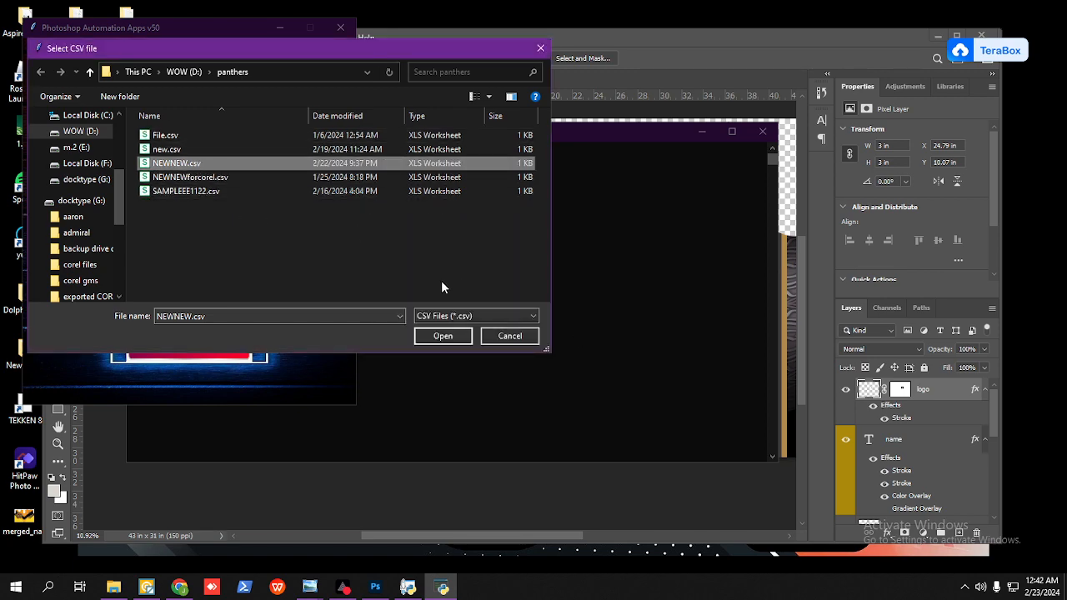
click(443, 336)
click(208, 263)
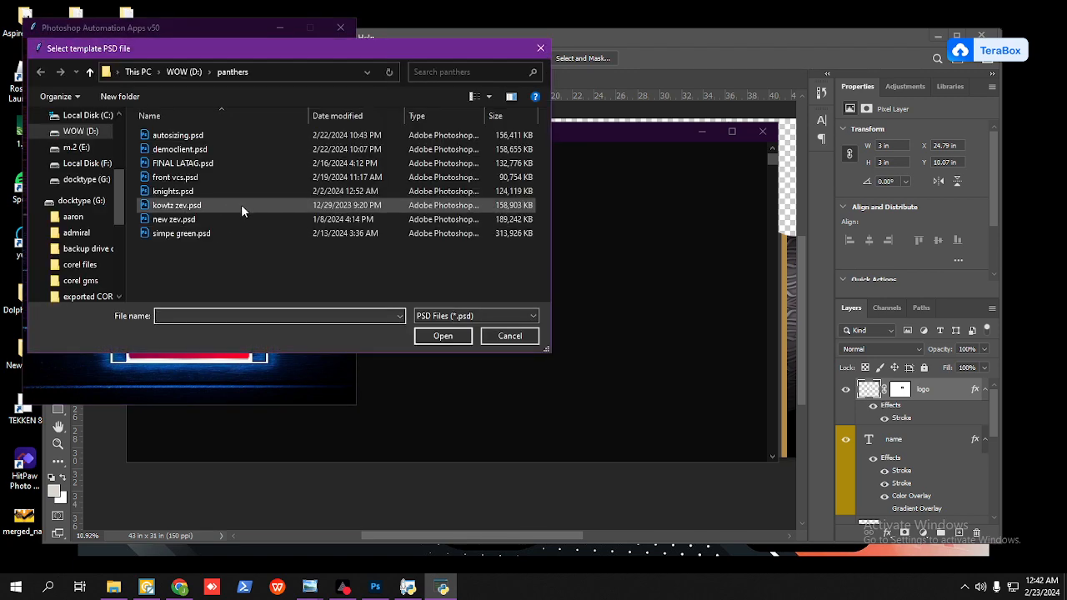
click(177, 136)
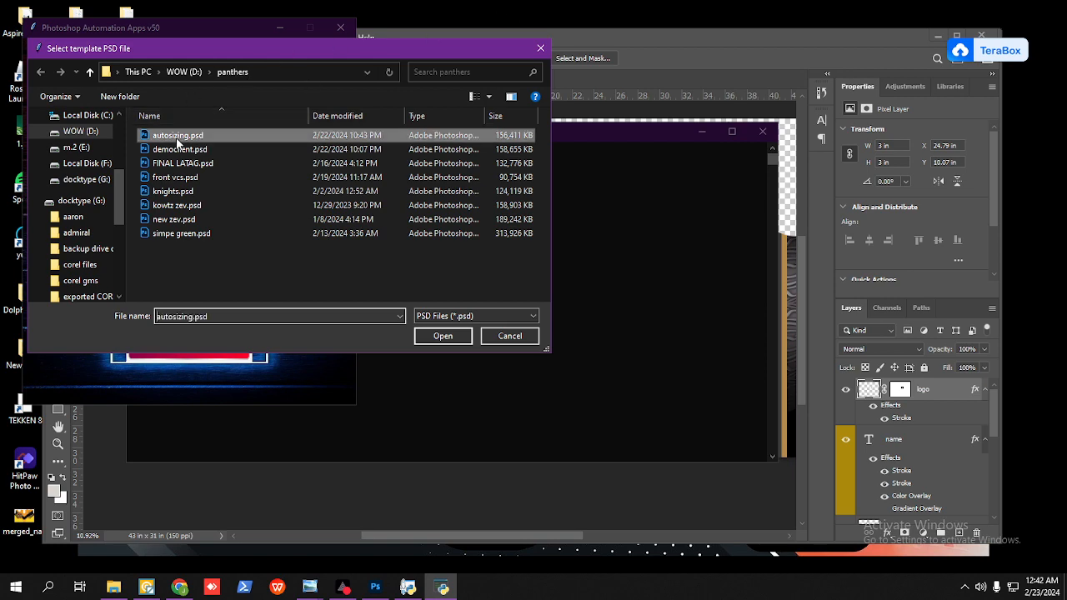
click(443, 336)
Step: Switch to Photoshop, save autosizing.psd and close the Golden View SVG document without saving it
drag(226, 33, 562, 113)
click(764, 39)
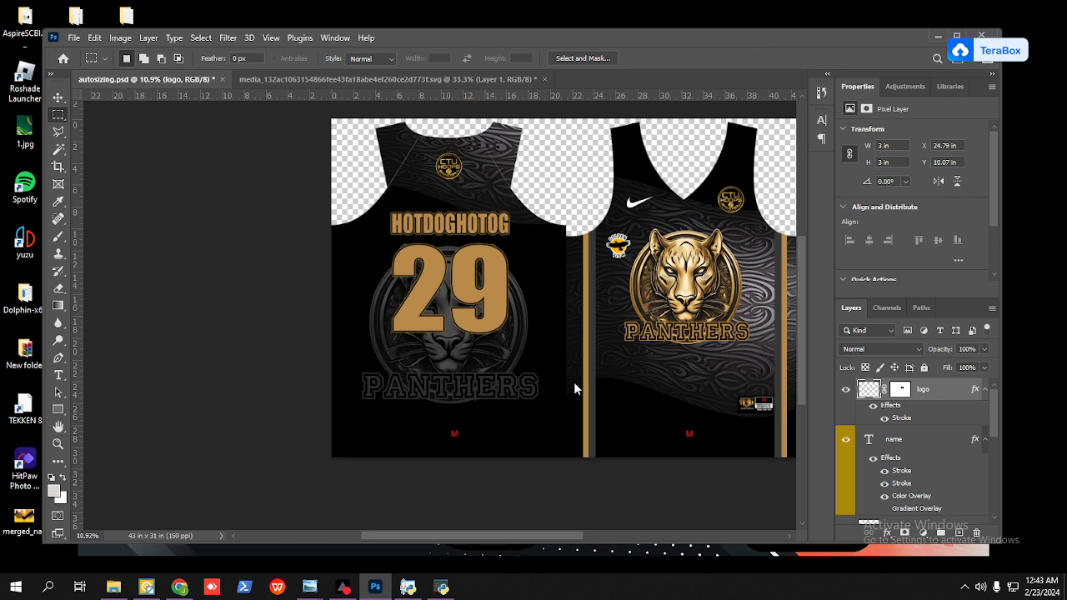
mouse_move(440, 594)
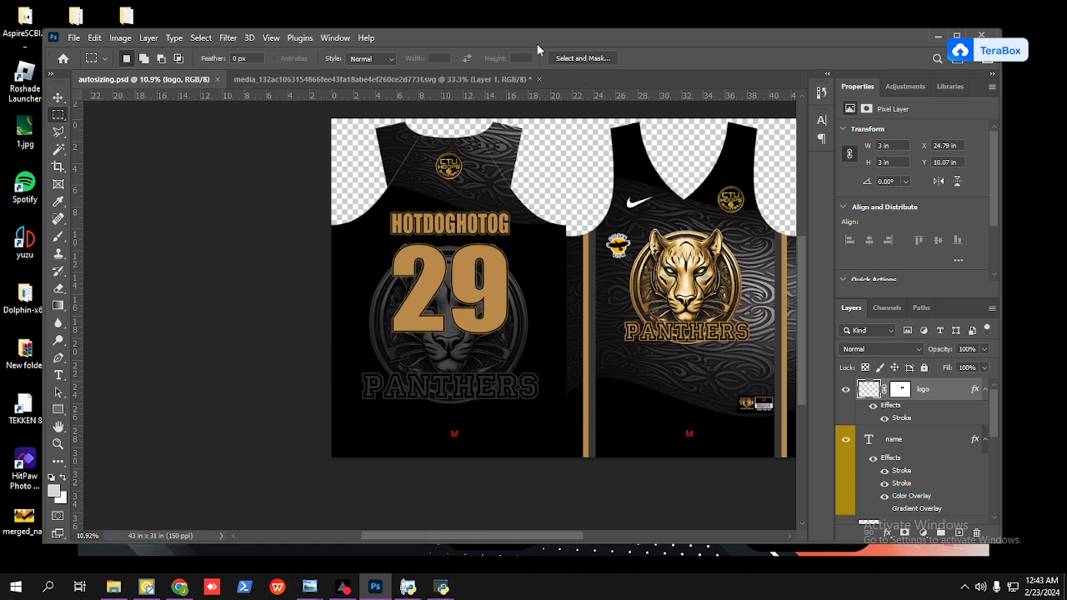
click(539, 80)
click(535, 244)
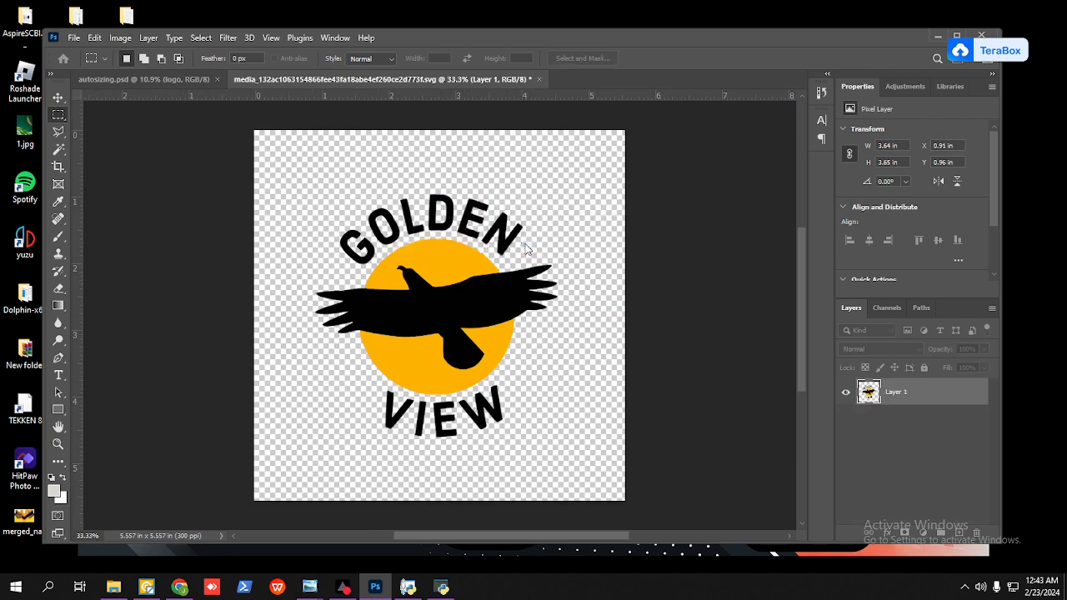
Step: Switch to Photoshop Automation Apps, run the data entry on the jersey template and dismiss the completion dialog
click(442, 587)
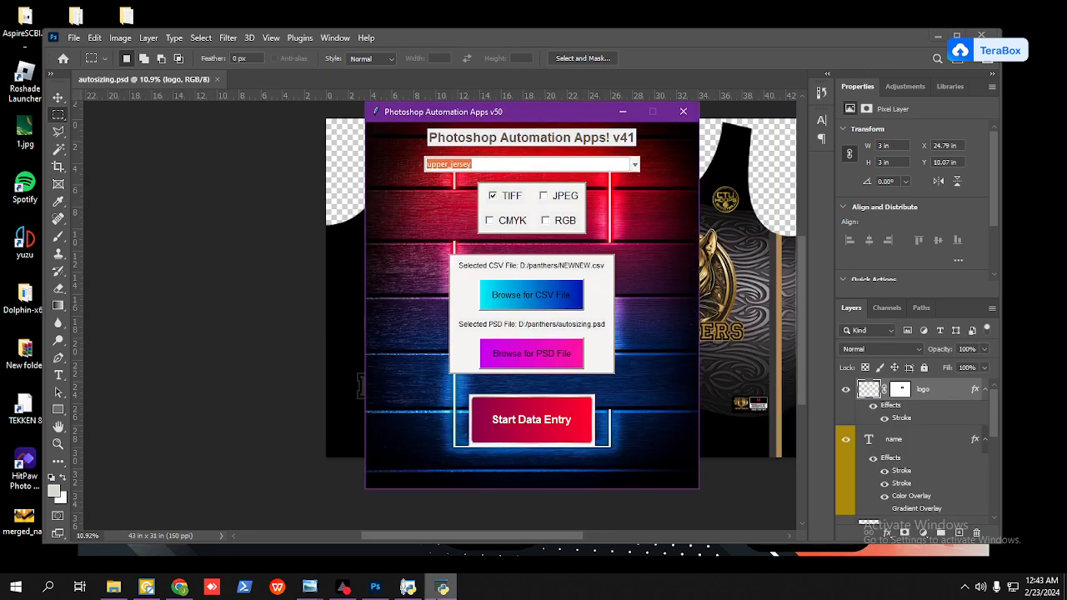
click(529, 435)
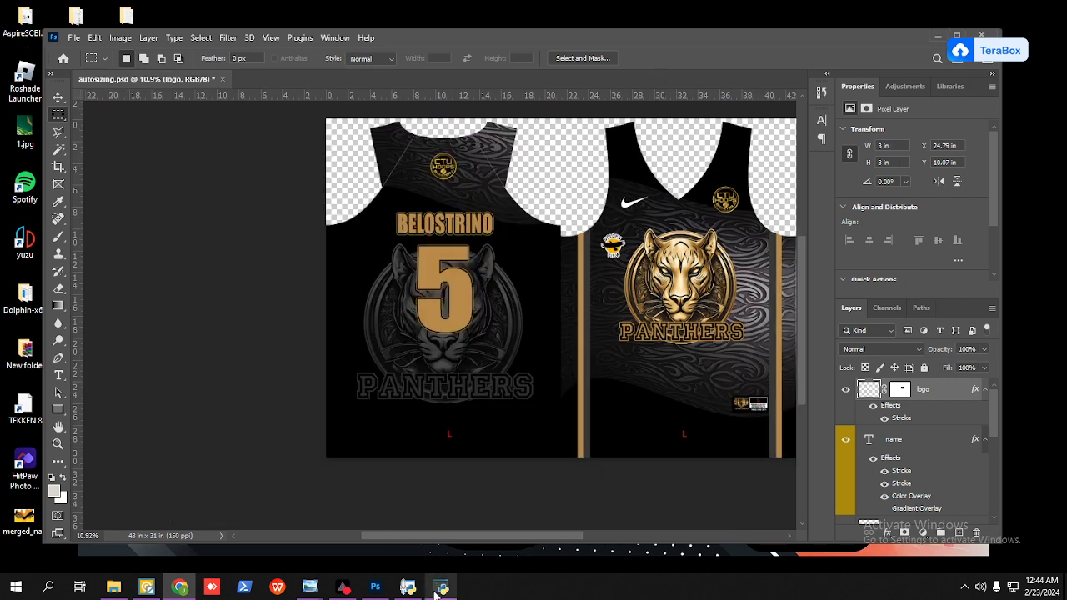
mouse_move(435, 594)
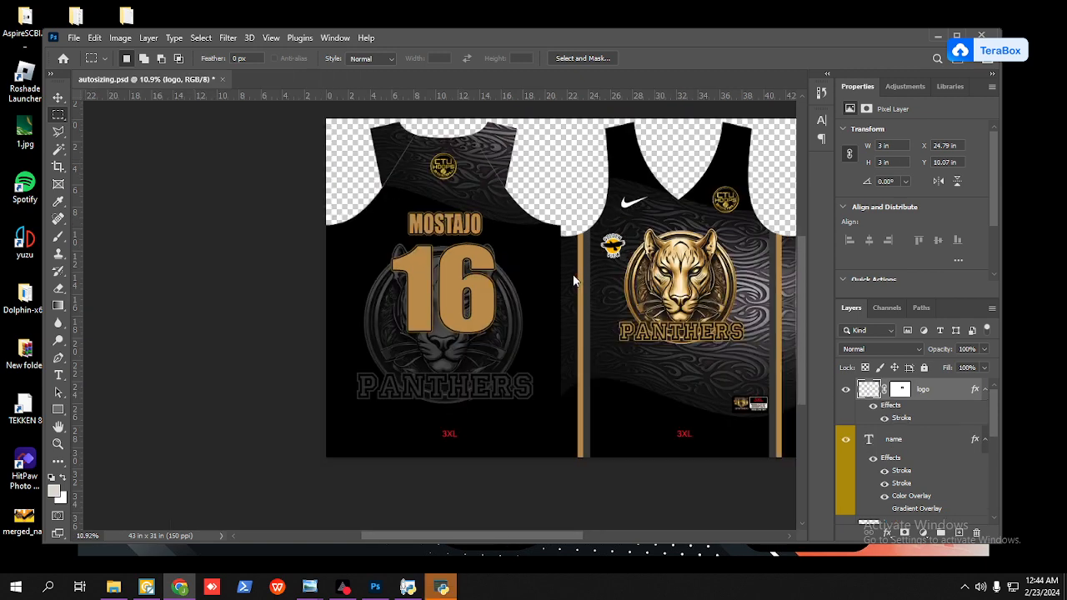
click(448, 590)
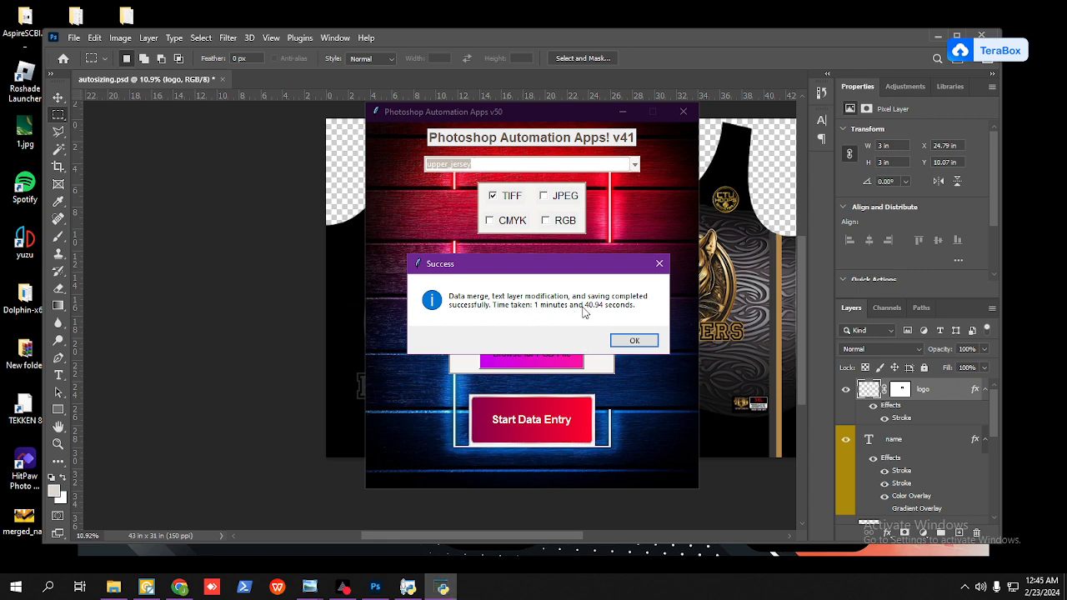
click(634, 342)
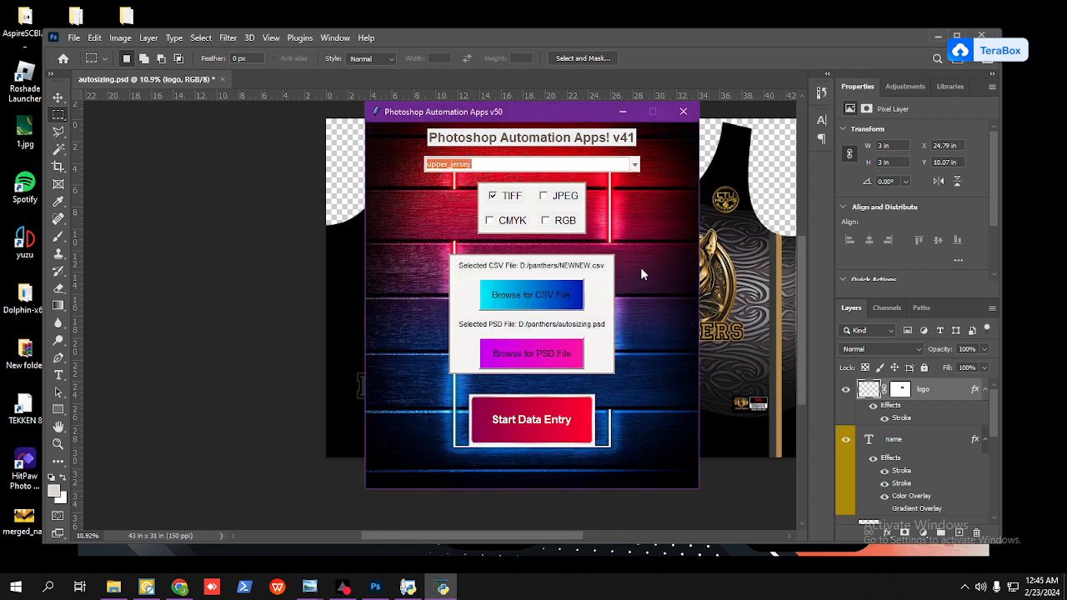
Step: Switch to Photoshop and browse to D:\panthers\output_images for opening the generated TIFF files
click(731, 54)
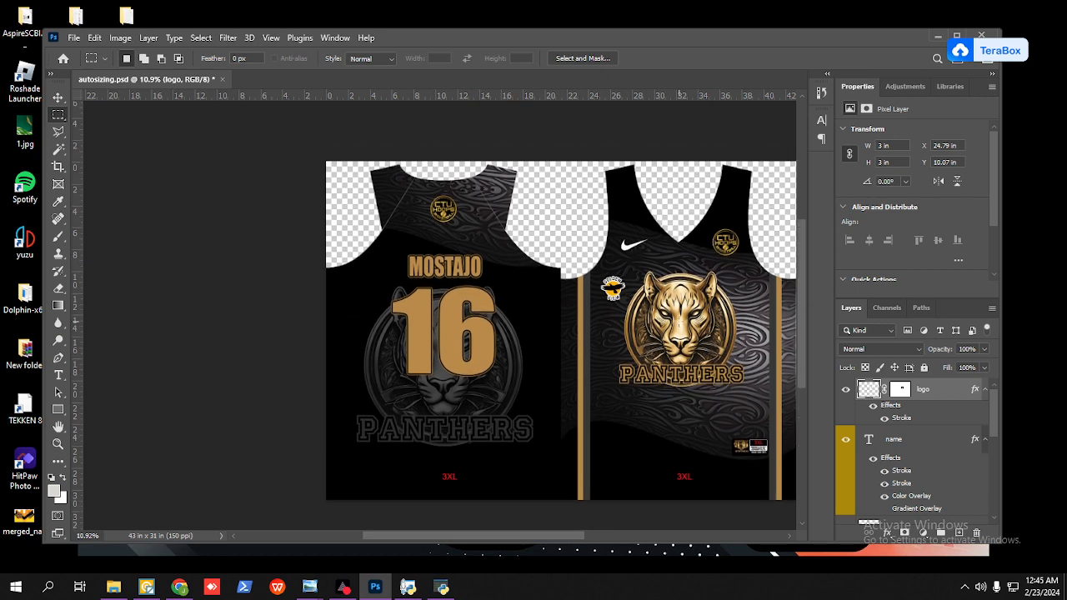
scroll(660, 312, up, 8)
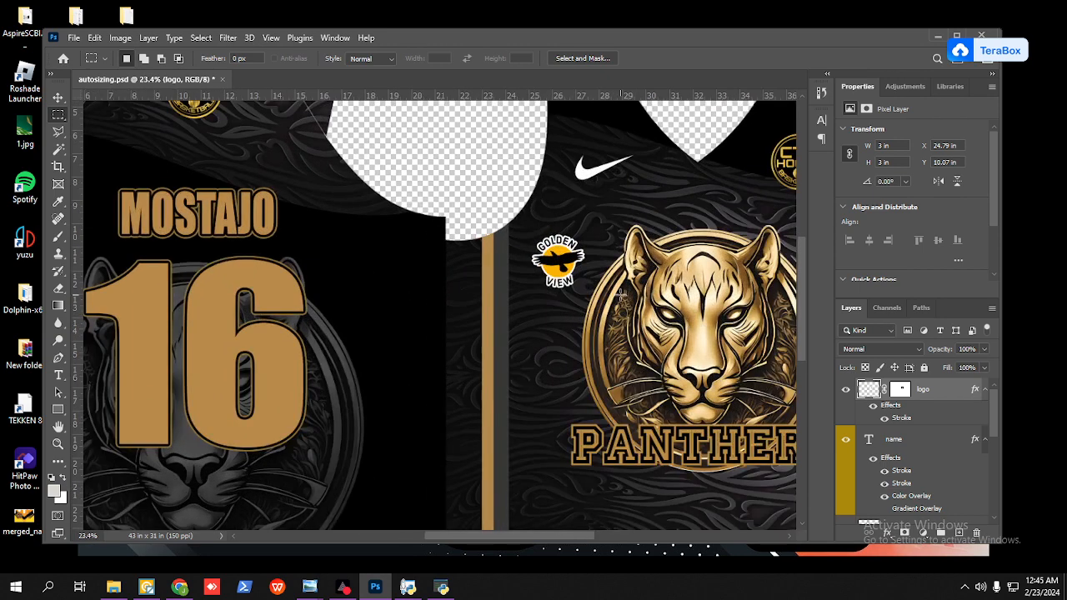
scroll(621, 295, down, 2)
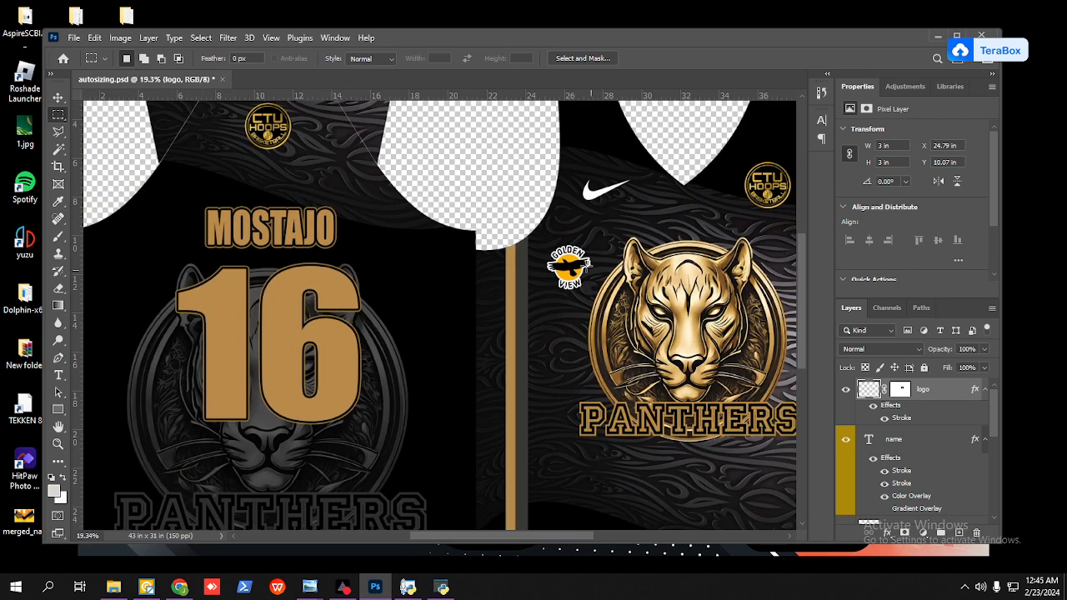
click(72, 40)
click(70, 62)
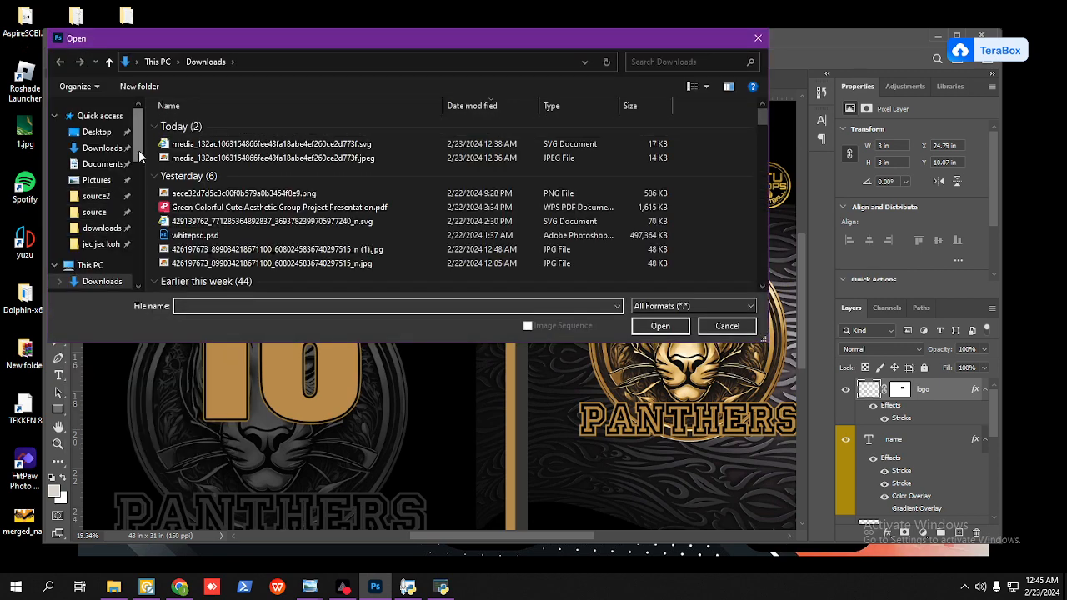
scroll(138, 187, down, 3)
click(98, 175)
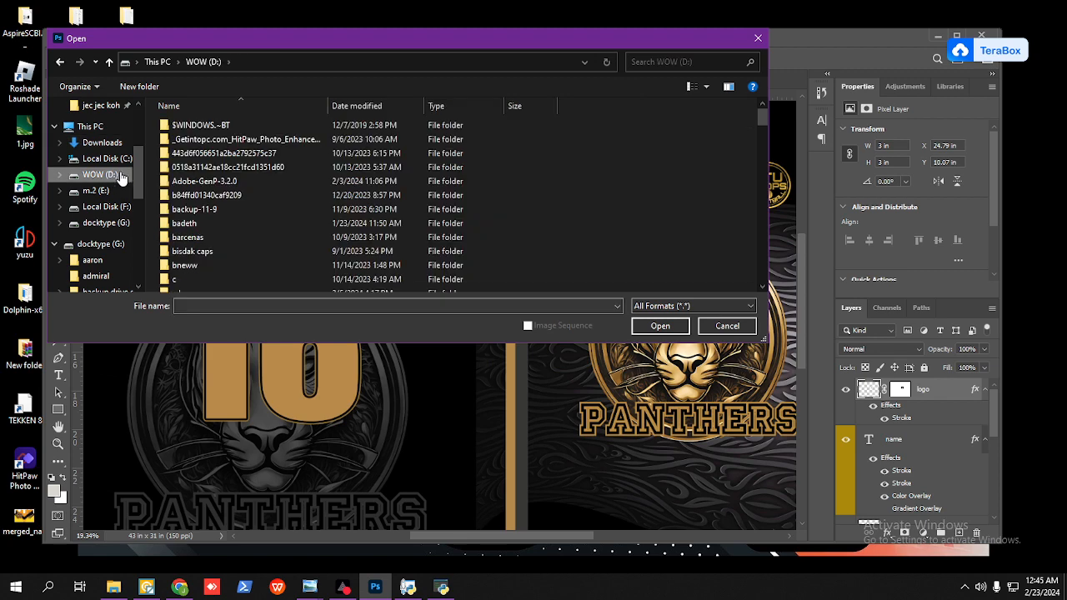
click(198, 171)
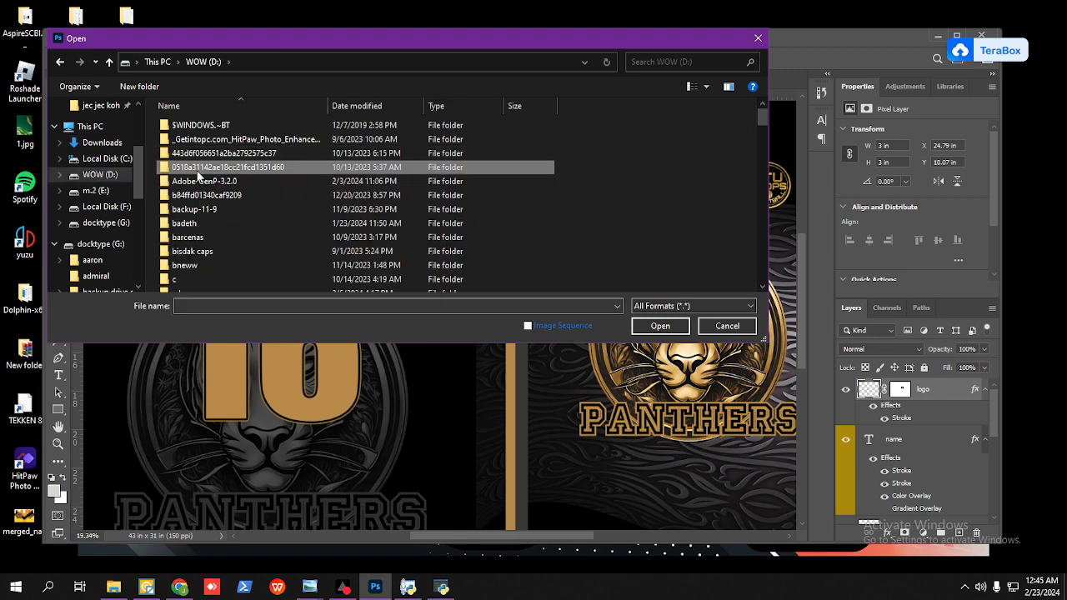
scroll(198, 174, down, 5)
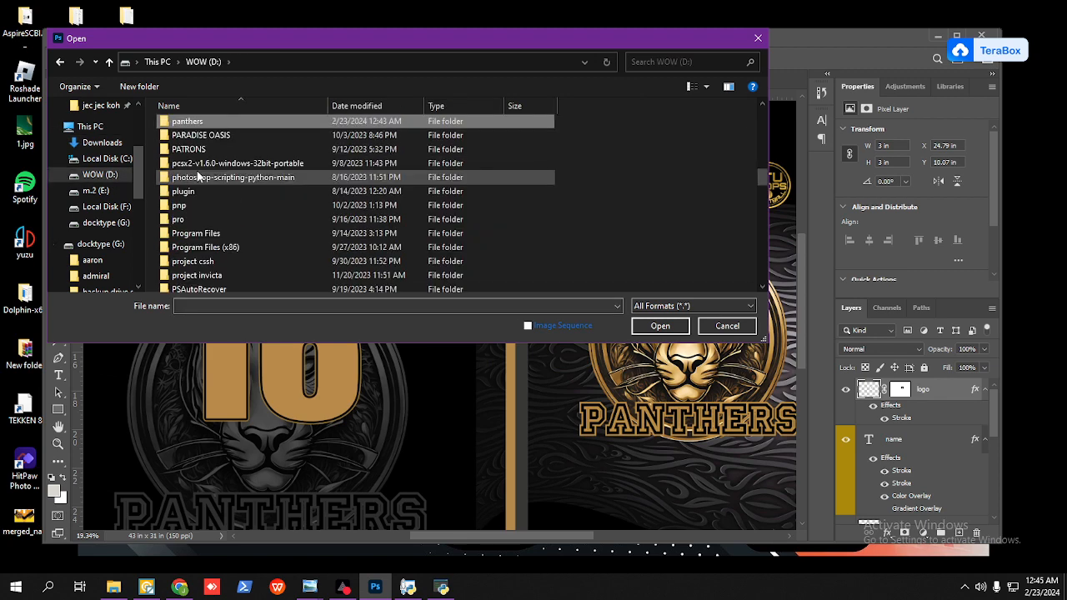
double_click(203, 125)
double_click(203, 125)
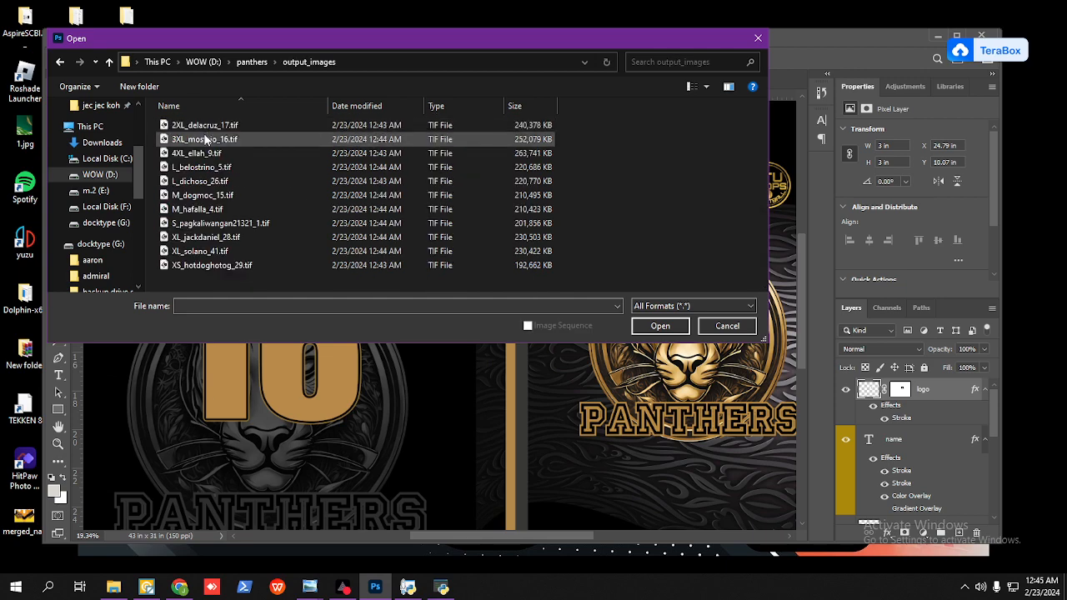
Step: Open the 3XL number 16 and 4XL number 9 jersey TIFF files together
click(206, 139)
ctrl+click(206, 153)
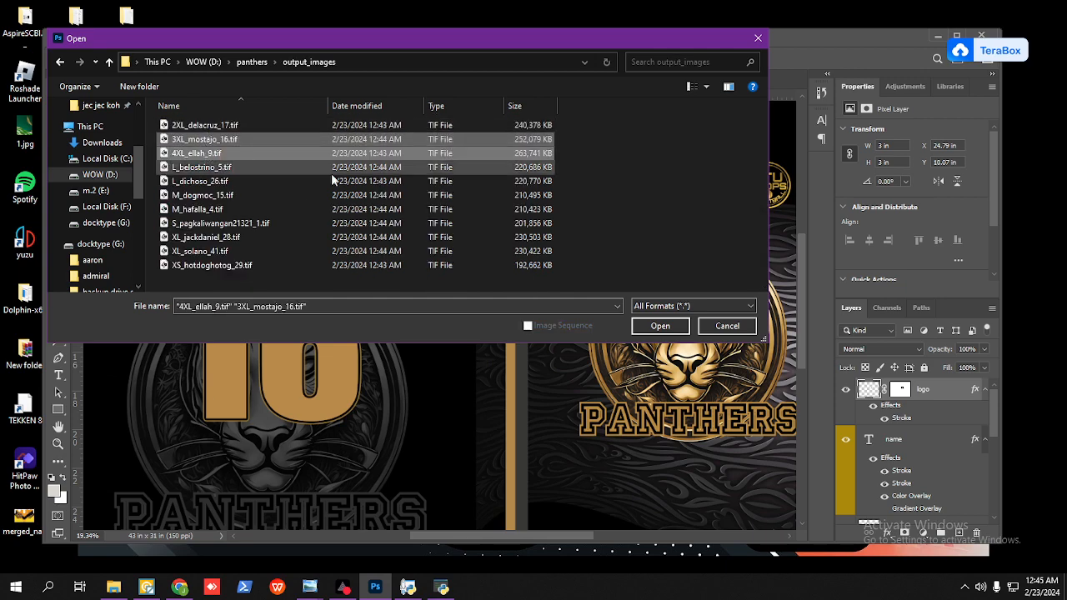
click(654, 326)
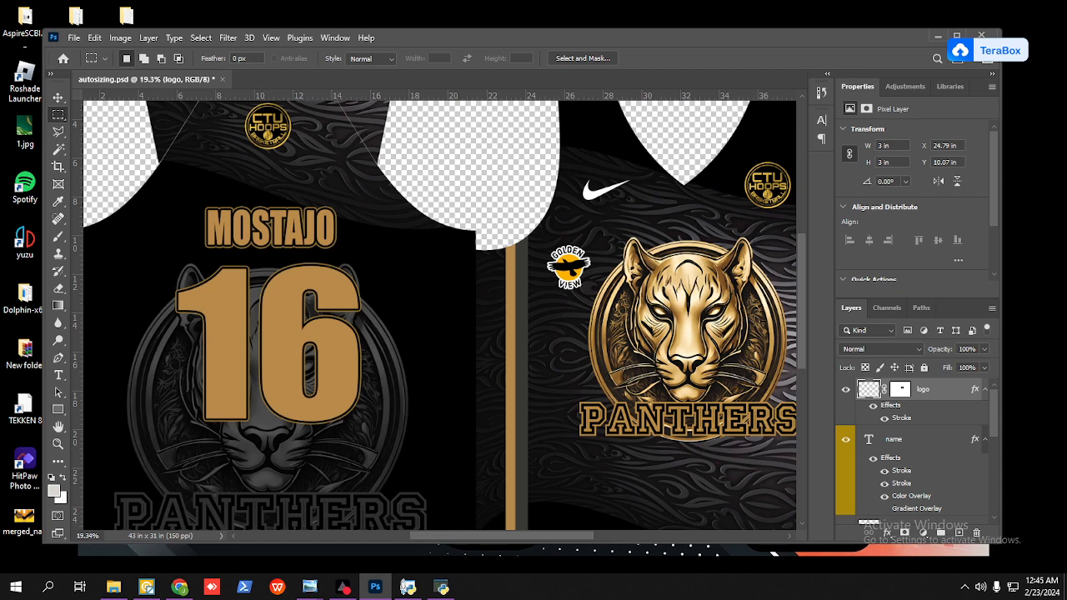
key(alt+Tab)
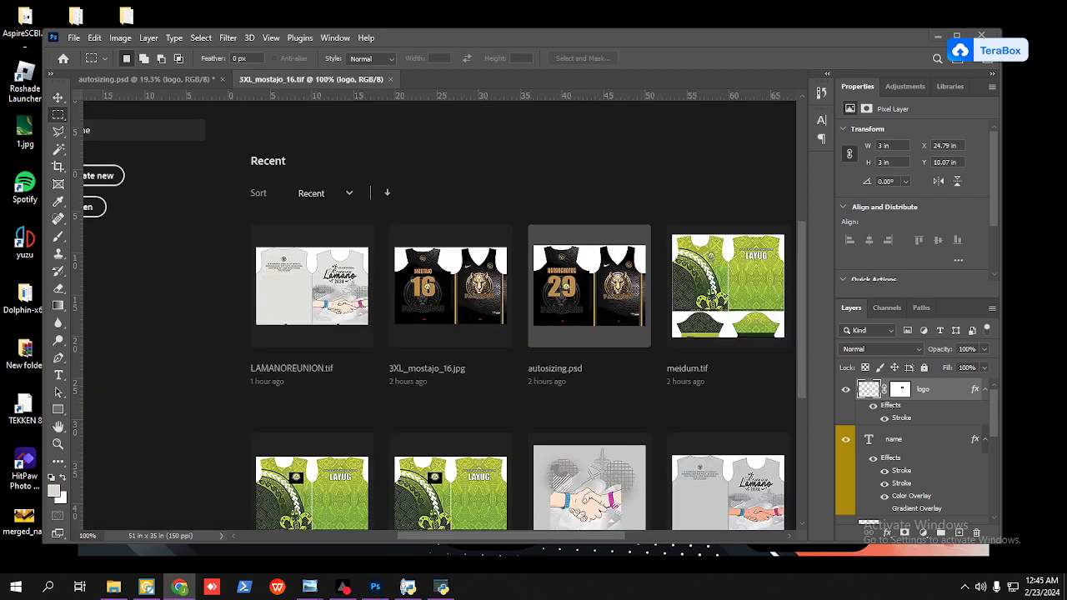
key(alt+Tab)
key(alt+Tab)
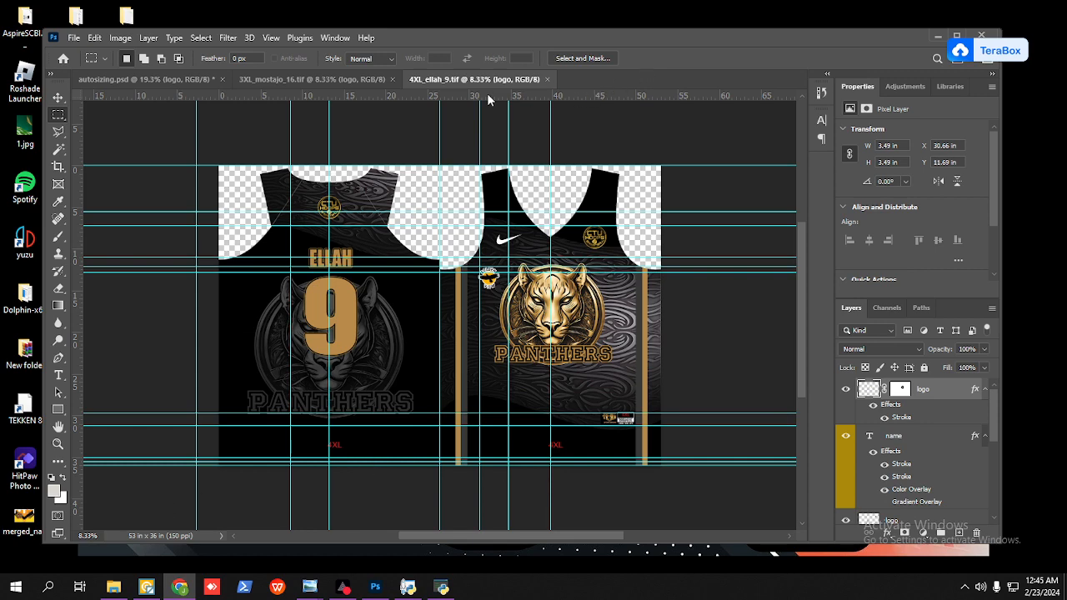
Step: Fit the 4XL number 9 jersey in the document view and hide its guides
click(694, 35)
key(ctrl+0)
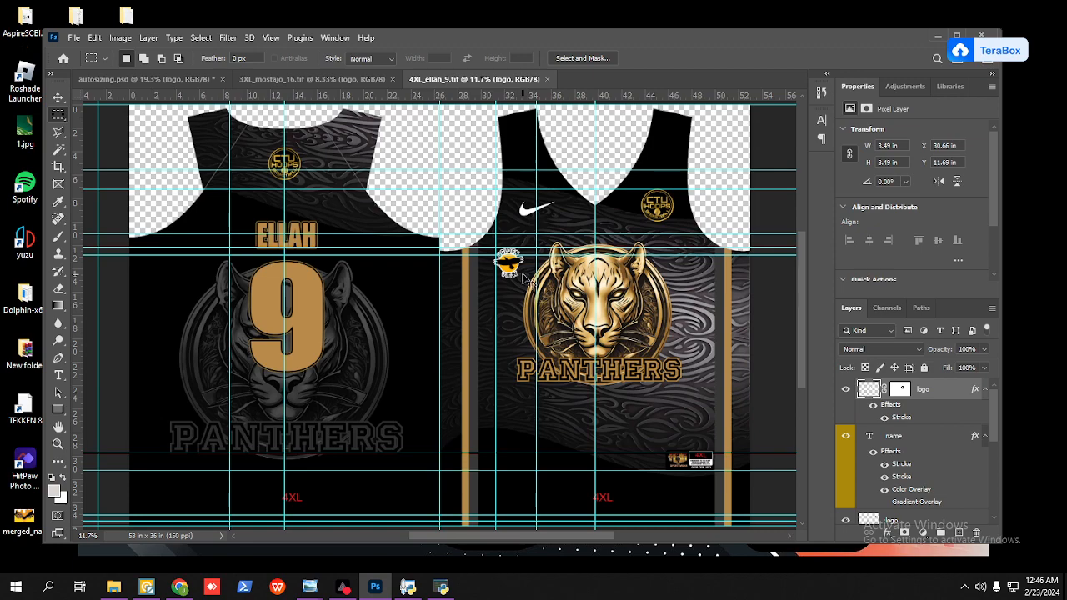
key(ctrl+semicolon)
Step: Check the Golden View logo's transform size on the front of the 4XL jersey
scroll(509, 268, up, 5)
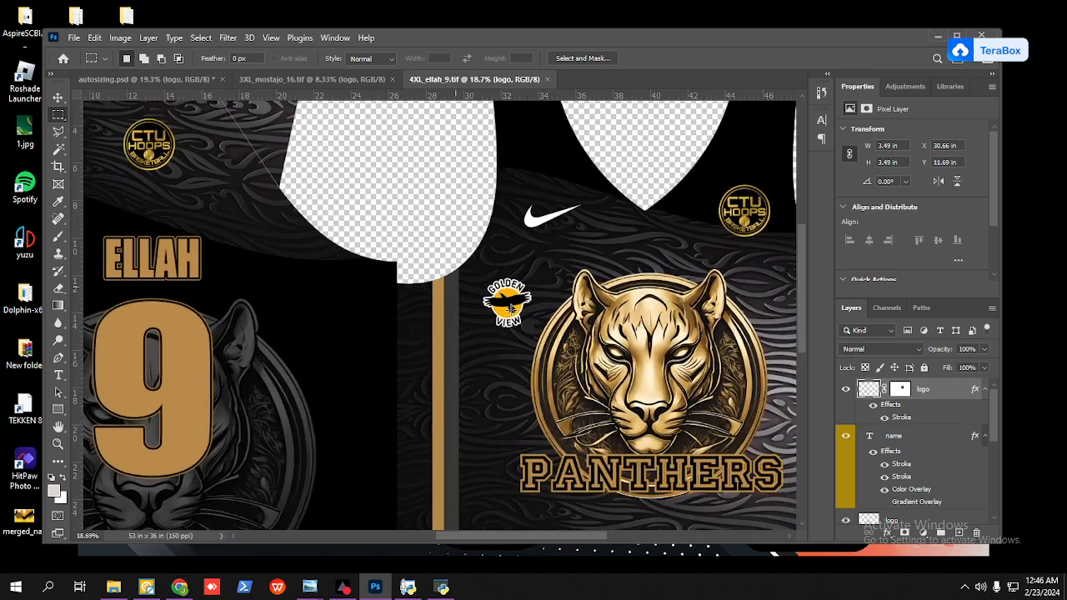
scroll(510, 309, down, 3)
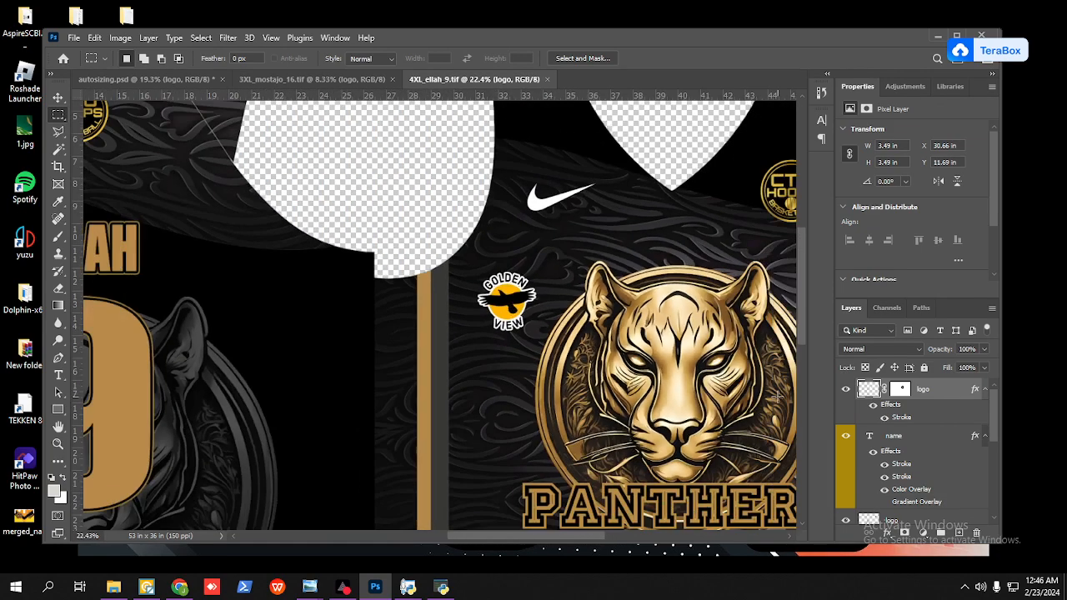
key(ctrl+t)
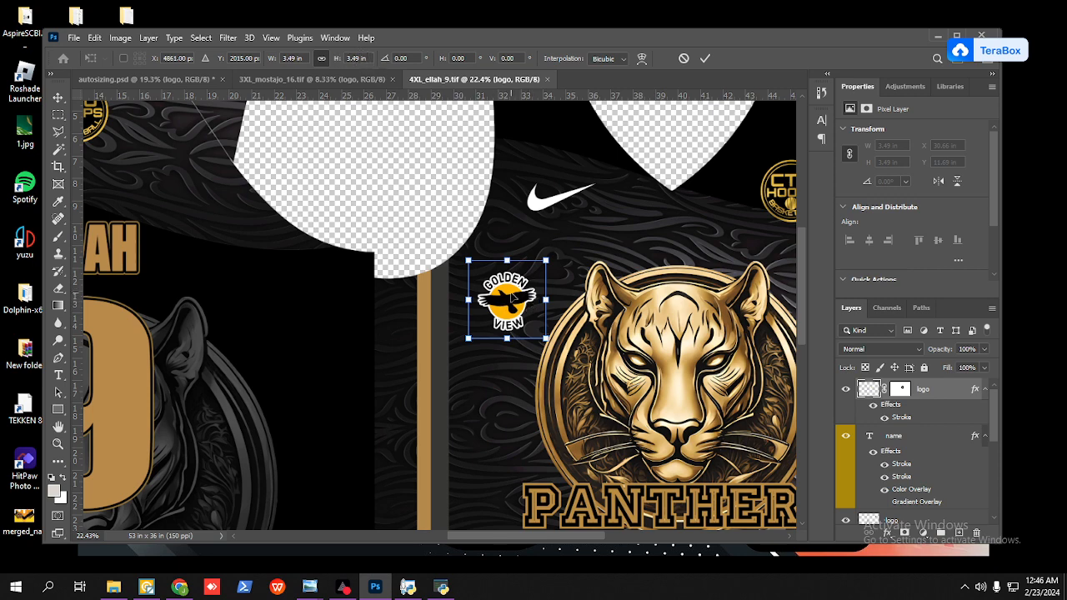
click(705, 58)
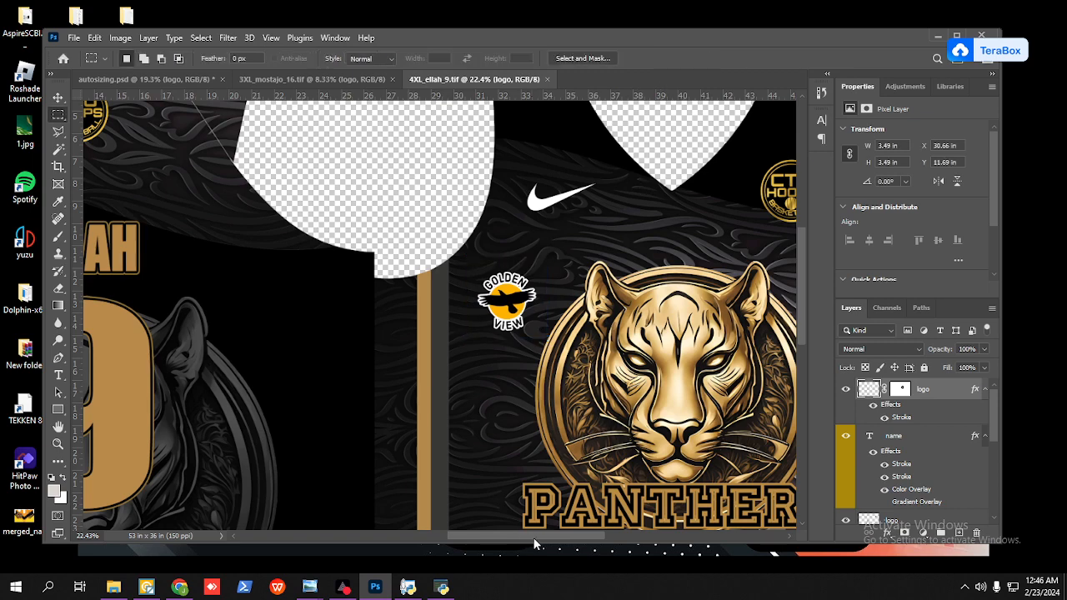
Step: Check the CTU Hoops logo's transform size on the front of the 4XL jersey
drag(535, 538, 602, 535)
key(v)
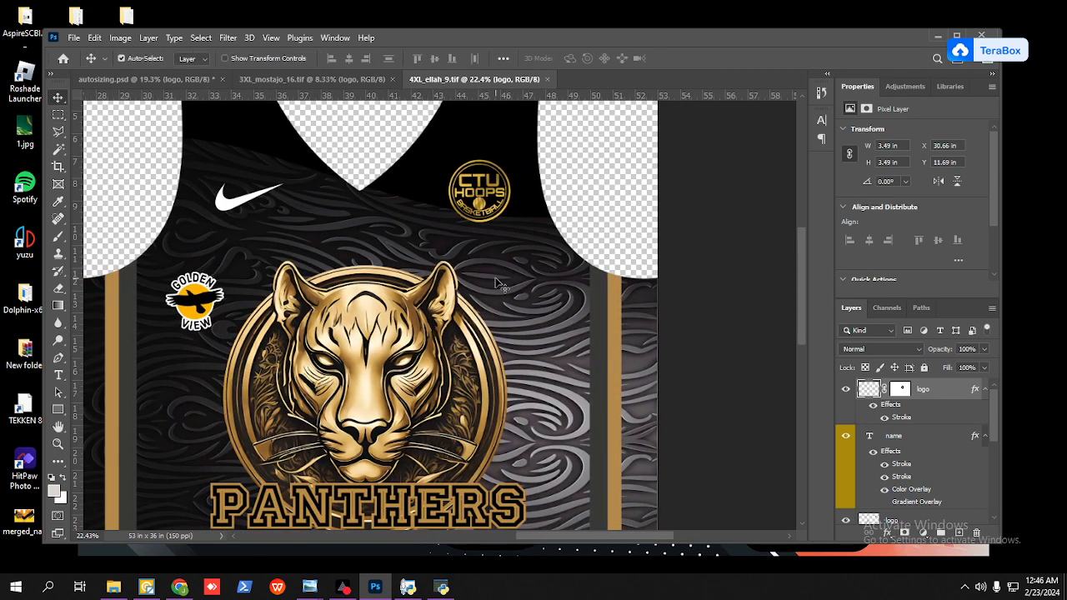
click(488, 208)
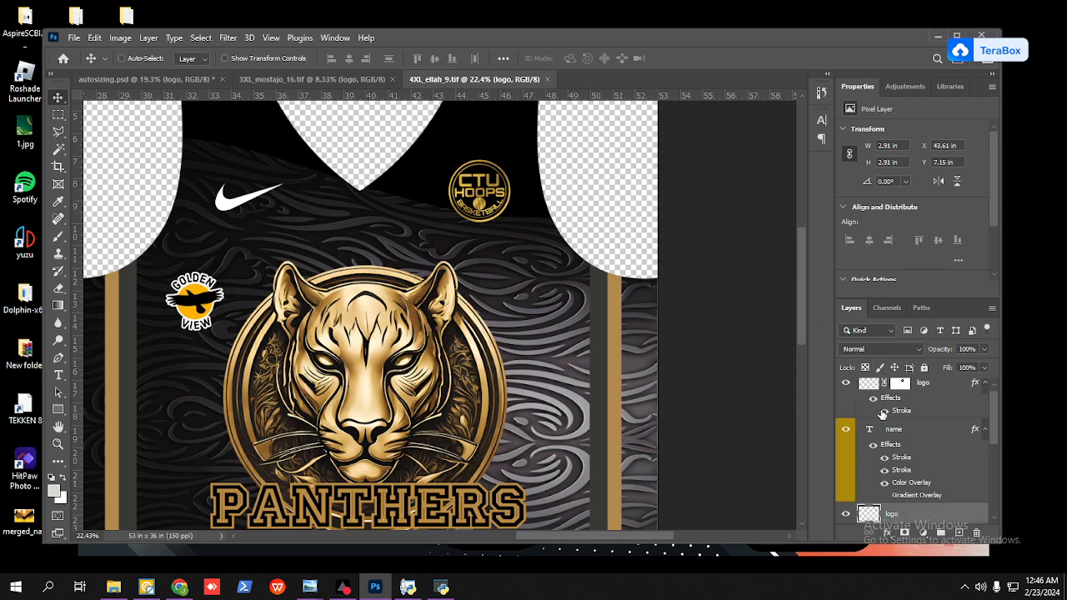
key(ctrl+t)
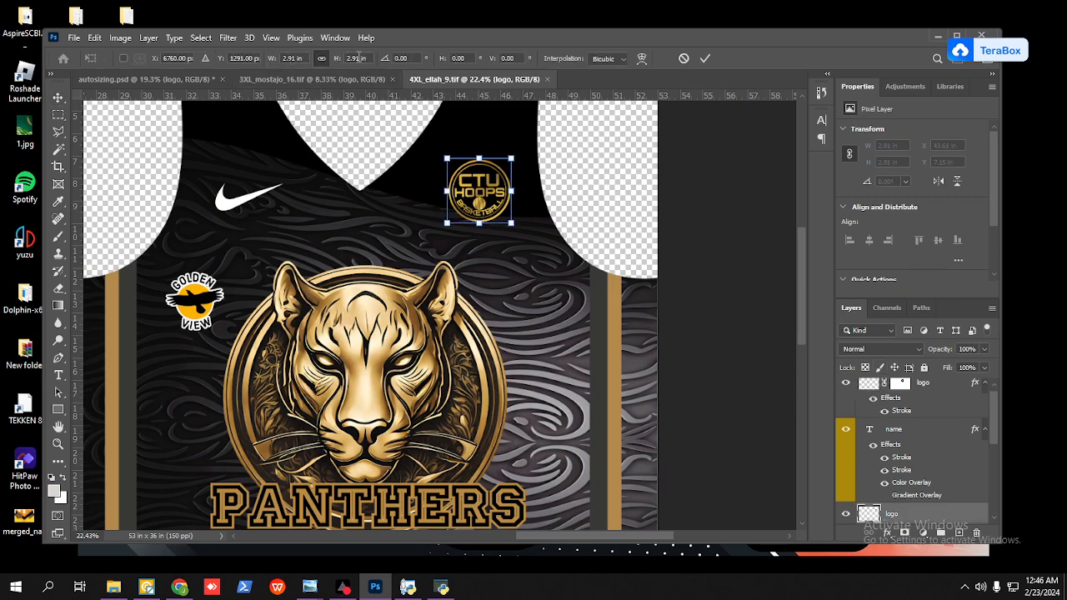
click(707, 60)
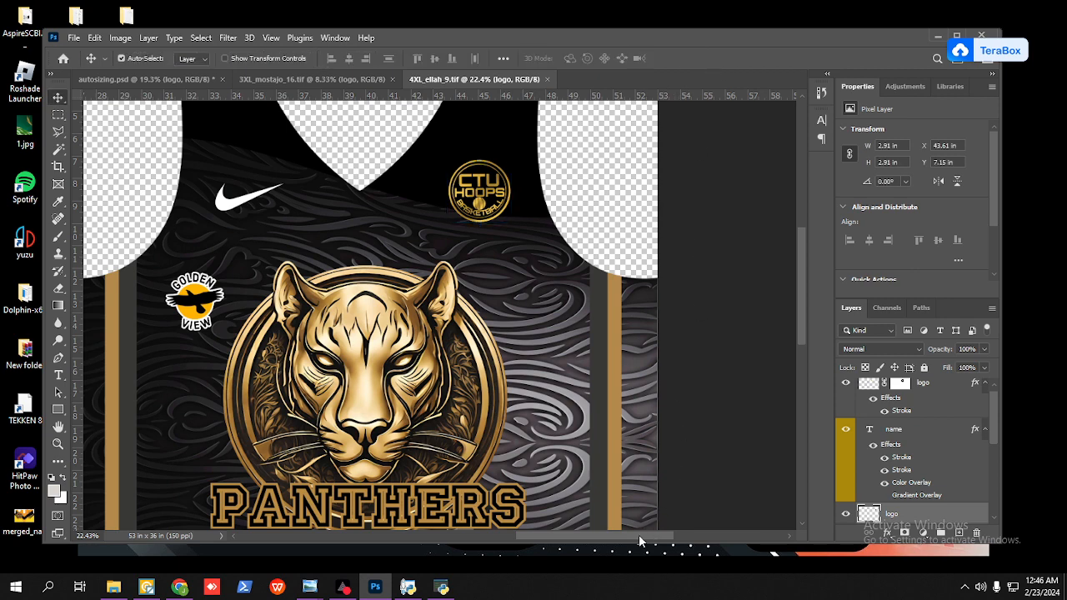
Step: Examine the name, number and logo placement across the back and front of the 4XL number 9 jersey
drag(639, 534, 524, 532)
scroll(597, 341, down, 1)
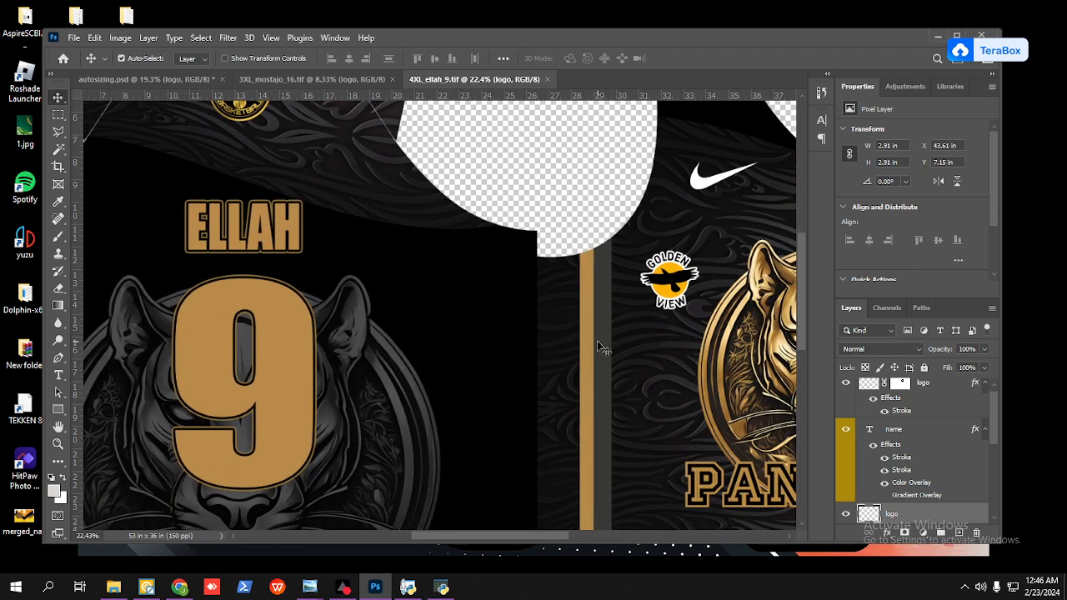
scroll(597, 340, down, 3)
scroll(597, 348, up, 2)
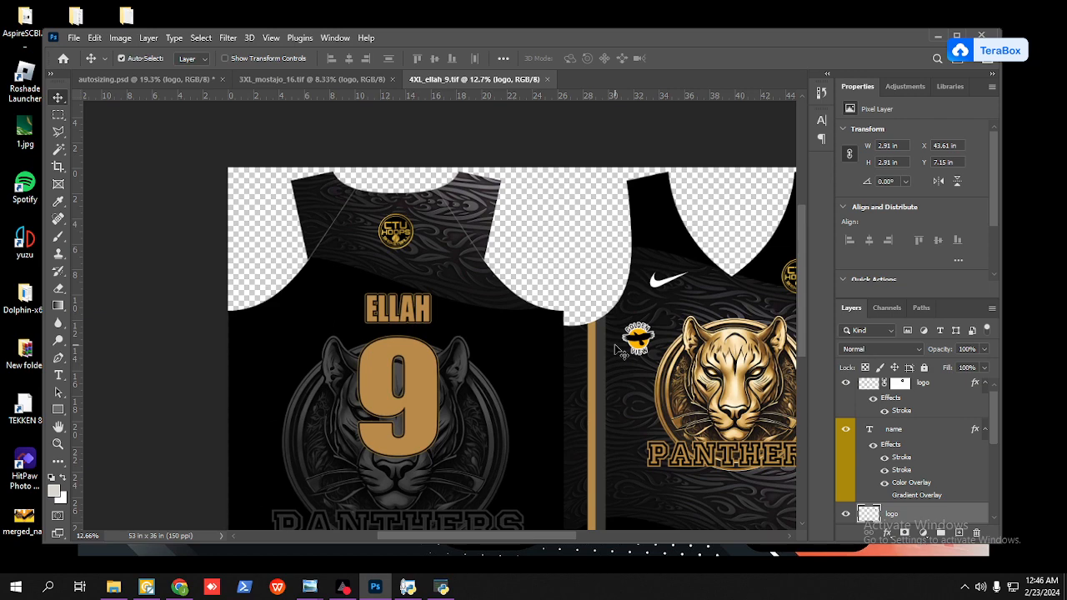
drag(512, 539, 555, 521)
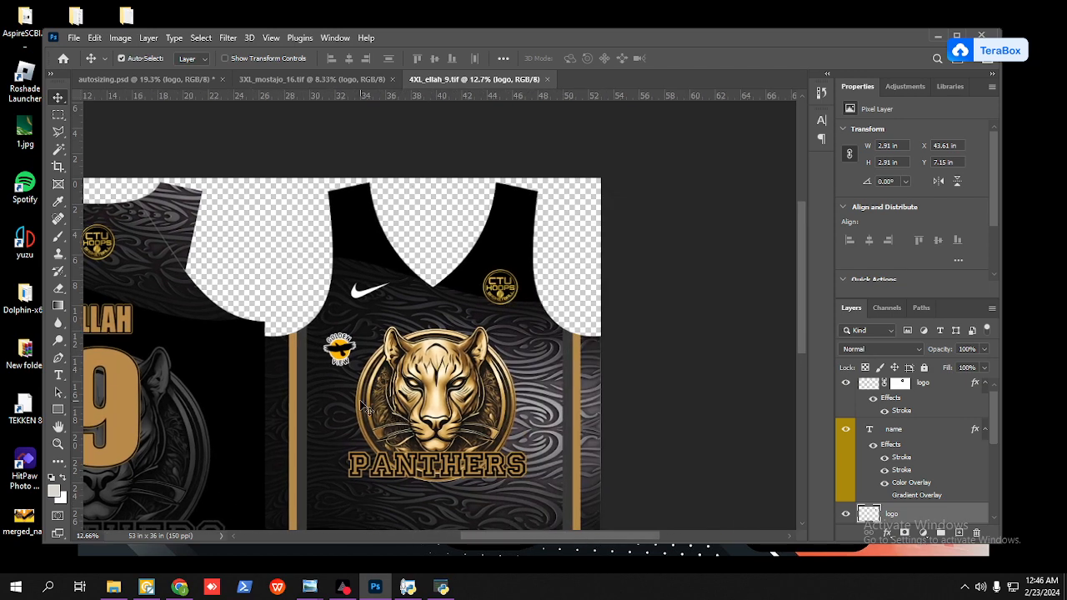
scroll(360, 404, down, 1)
scroll(353, 400, up, 5)
scroll(352, 401, up, 1)
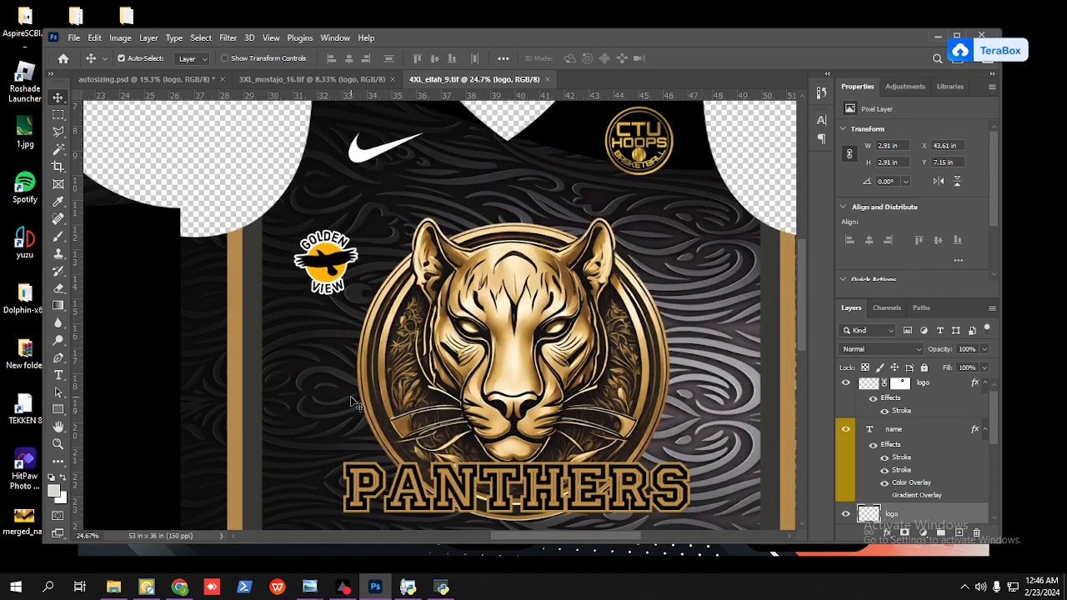